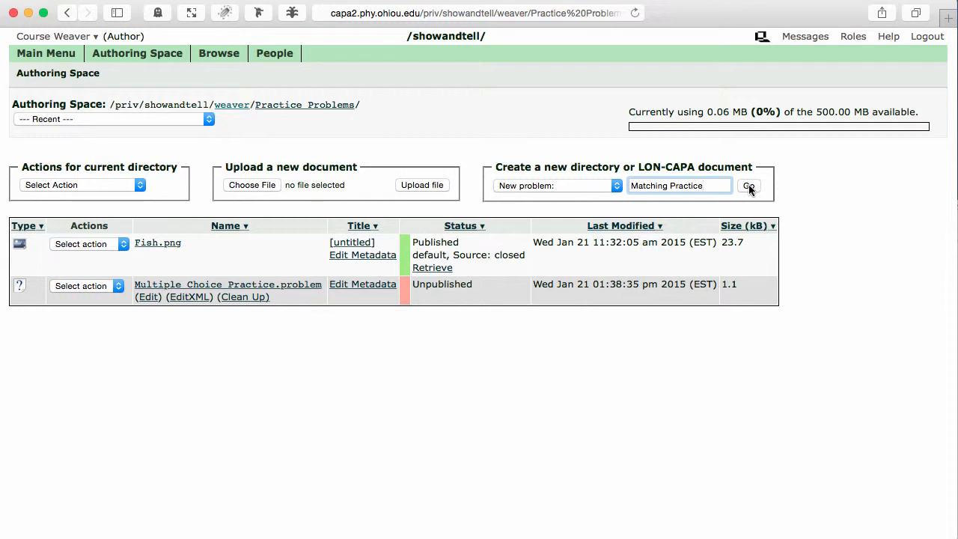
Create a new problem resource named Matching Practice in the Practice Problems directory.
{"action": "left_click", "coordinate": [748, 186]}
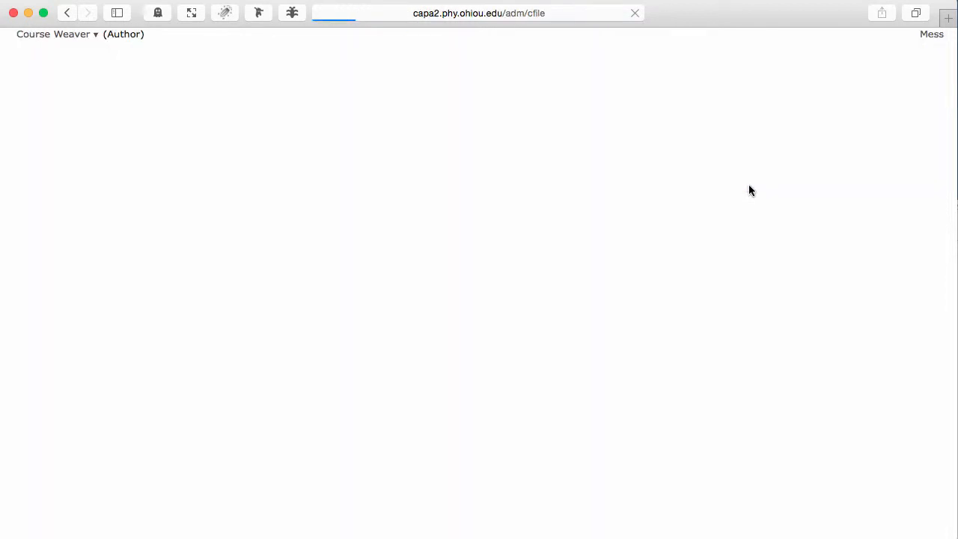
{"action": "left_click", "coordinate": [36, 230]}
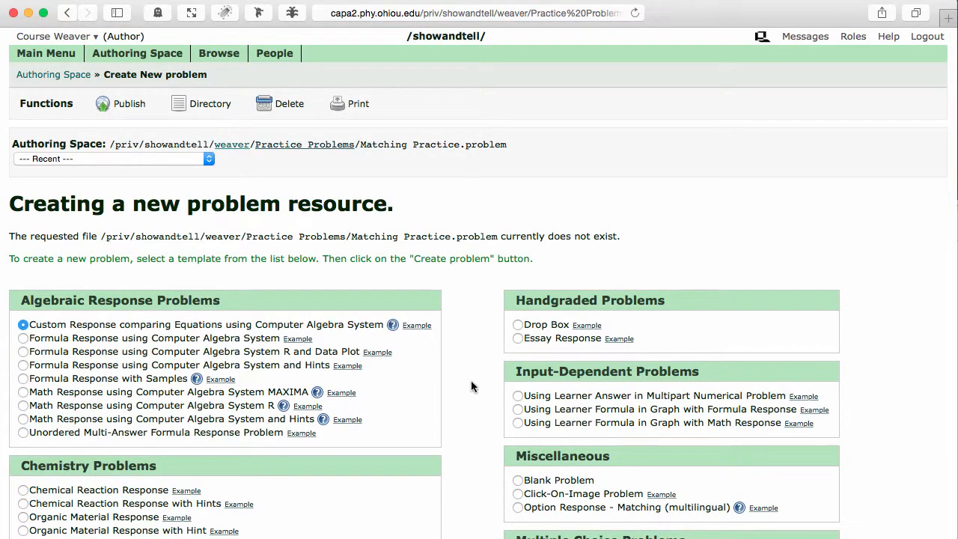
Preview the Matching Response template example and inspect its answer choices.
{"action": "scroll", "coordinate": [470, 380], "scroll_direction": "down", "scroll_amount": 10}
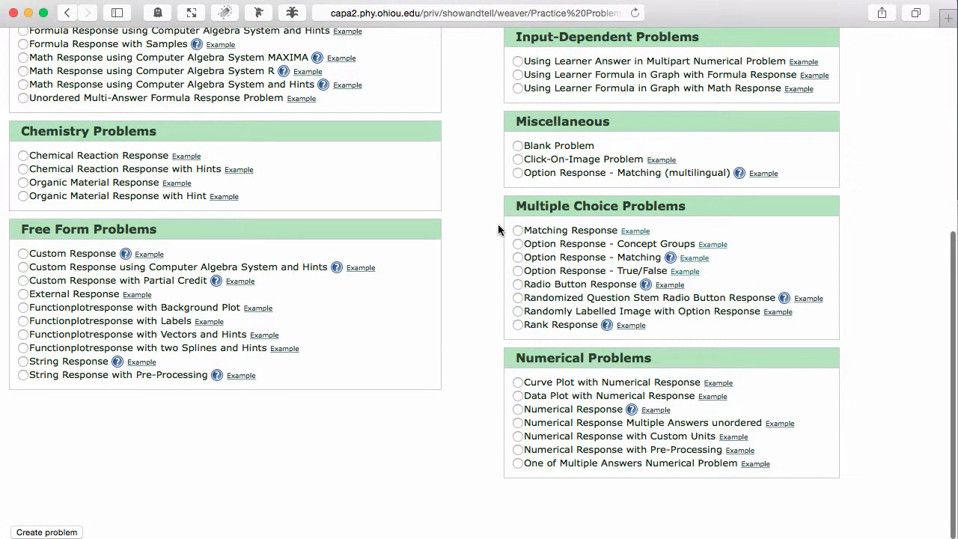
{"action": "left_click", "coordinate": [637, 231]}
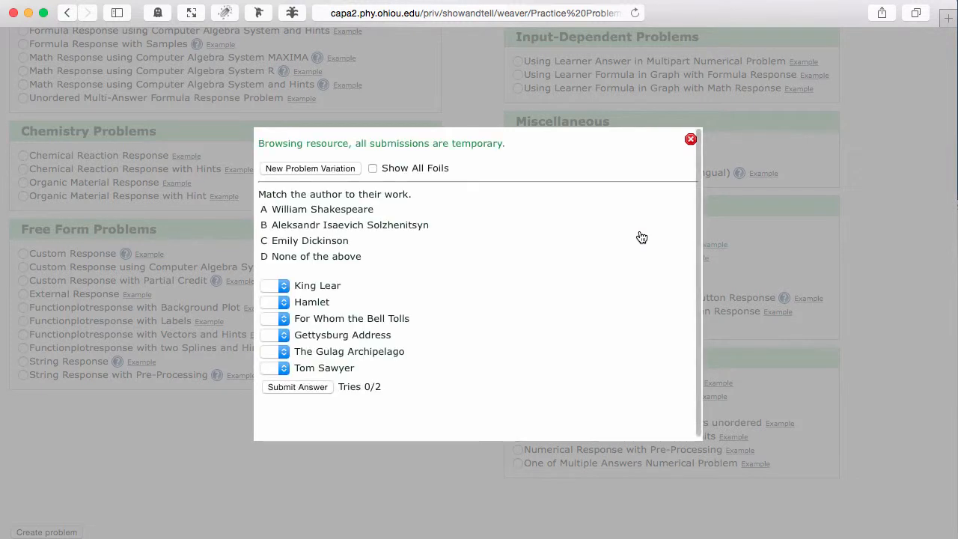
{"action": "left_click", "coordinate": [284, 301]}
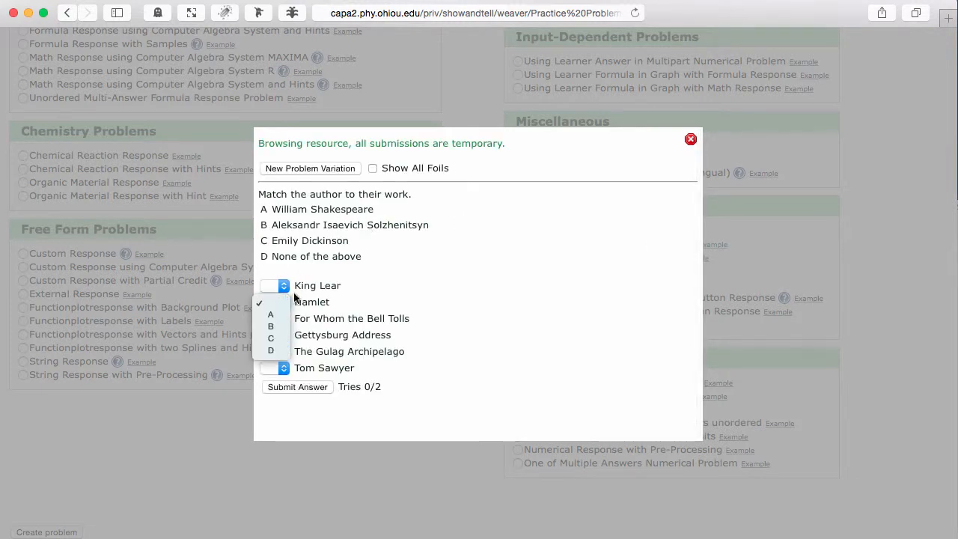
{"action": "left_click", "coordinate": [393, 268]}
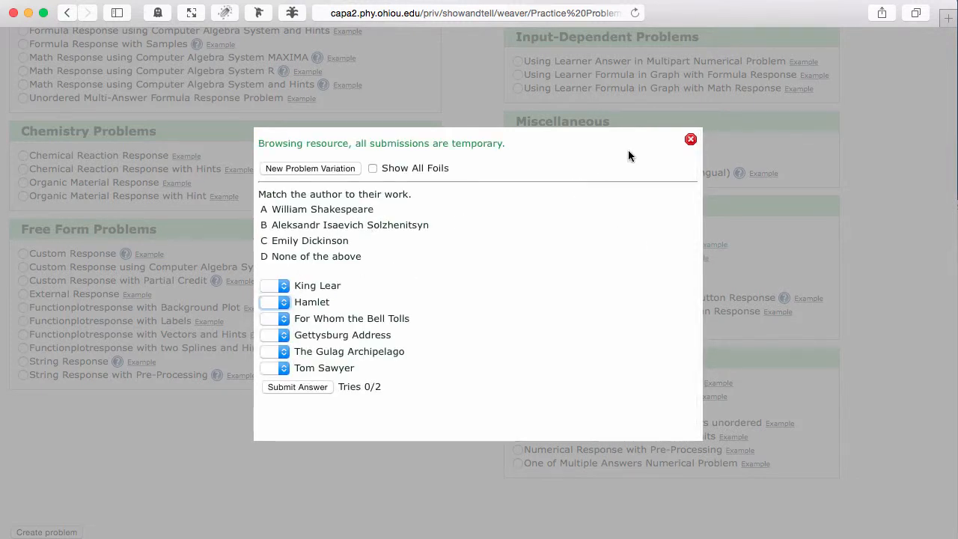
{"action": "left_click", "coordinate": [690, 139]}
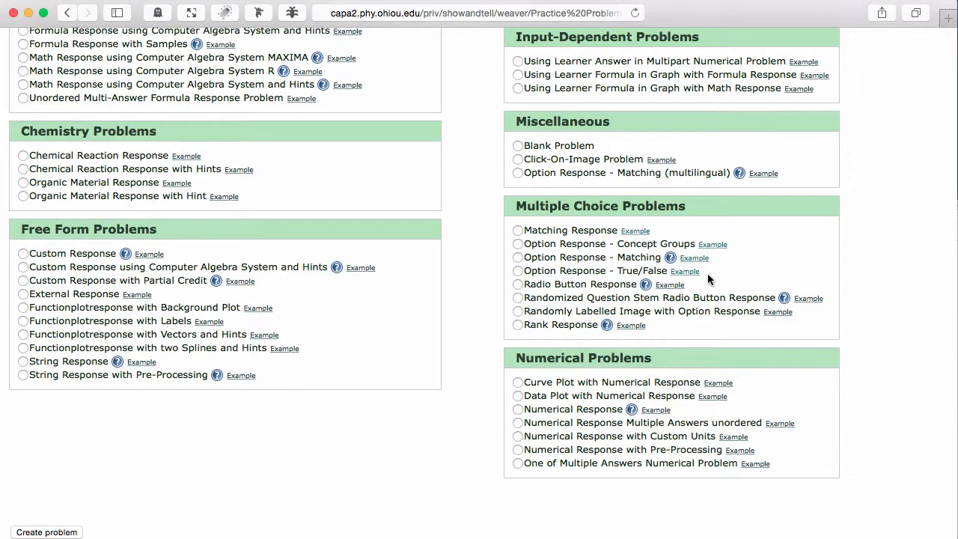
Preview the Option Response True/False and Option Response Matching template examples.
{"action": "left_click", "coordinate": [685, 272]}
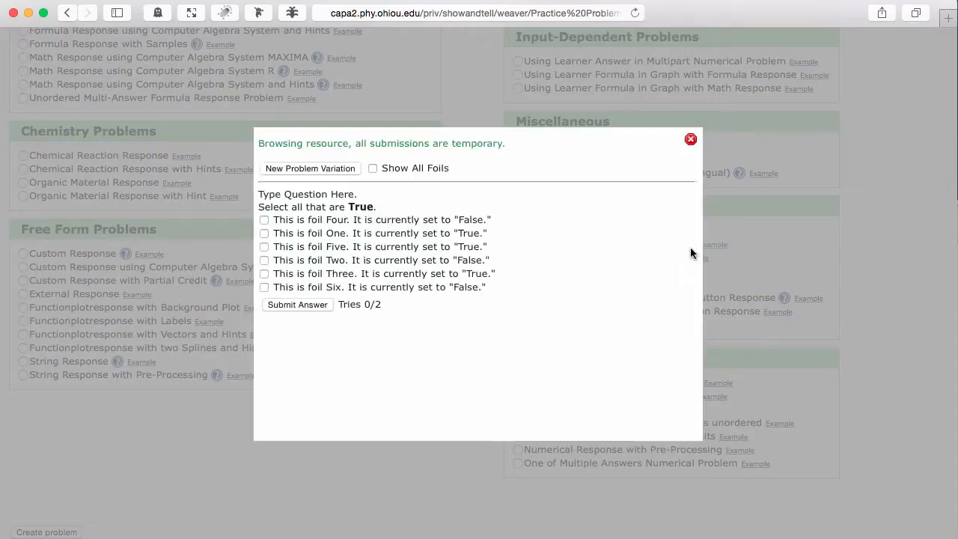
{"action": "left_click", "coordinate": [690, 139]}
{"action": "left_click", "coordinate": [694, 260]}
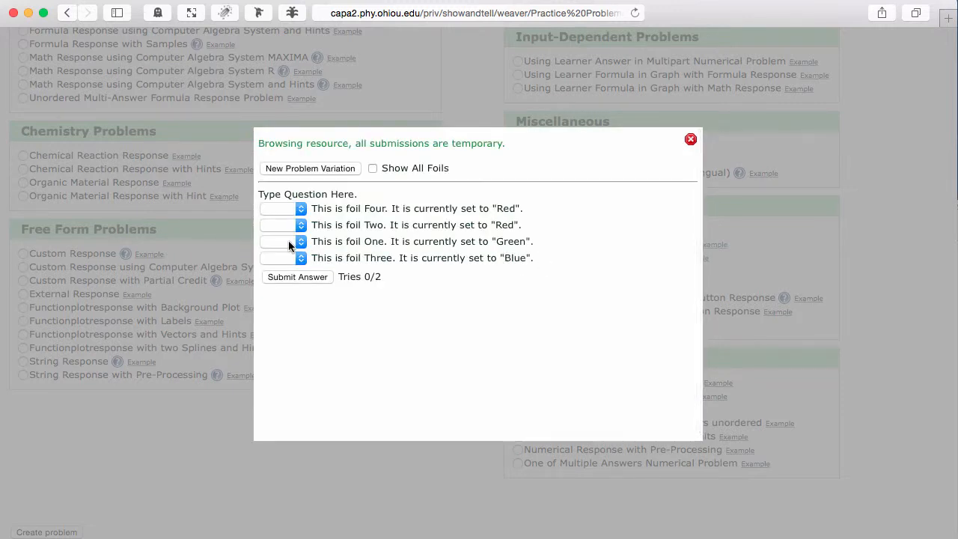
{"action": "left_click", "coordinate": [288, 241]}
{"action": "left_click", "coordinate": [621, 219]}
{"action": "left_click", "coordinate": [690, 141]}
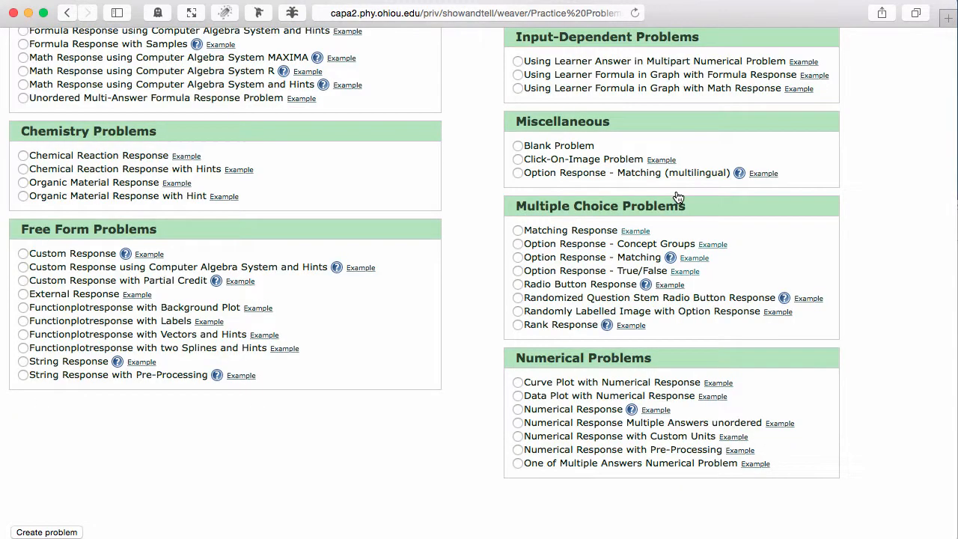
Create the problem from the Option Response - Matching template.
{"action": "left_click", "coordinate": [516, 257]}
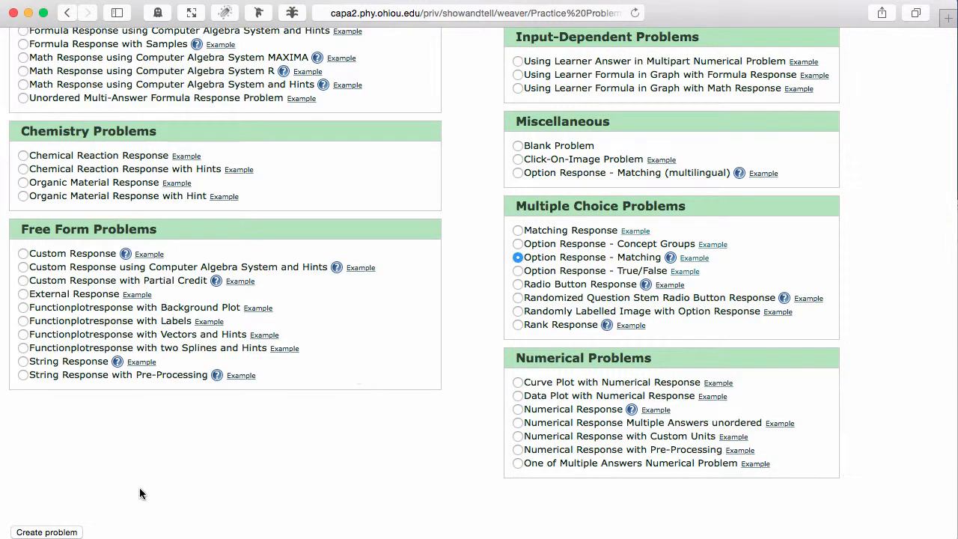
{"action": "left_click", "coordinate": [46, 532]}
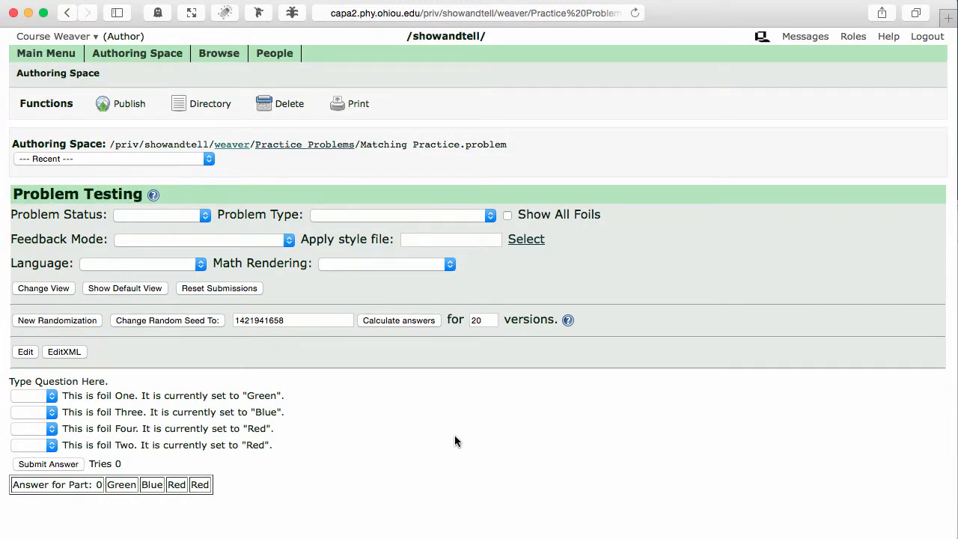
Generate new randomizations of the problem twice to compare foil orders.
{"action": "left_click", "coordinate": [50, 320]}
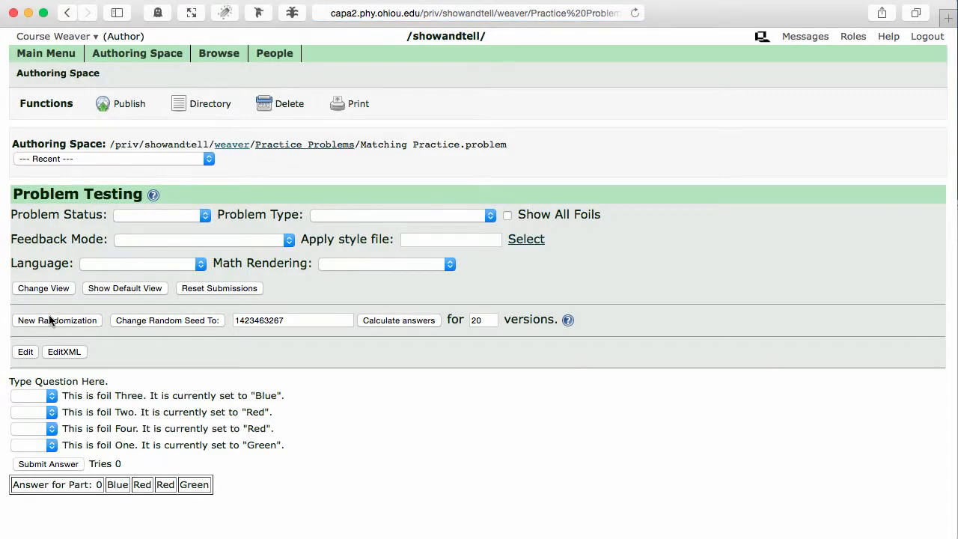
{"action": "left_click", "coordinate": [49, 320]}
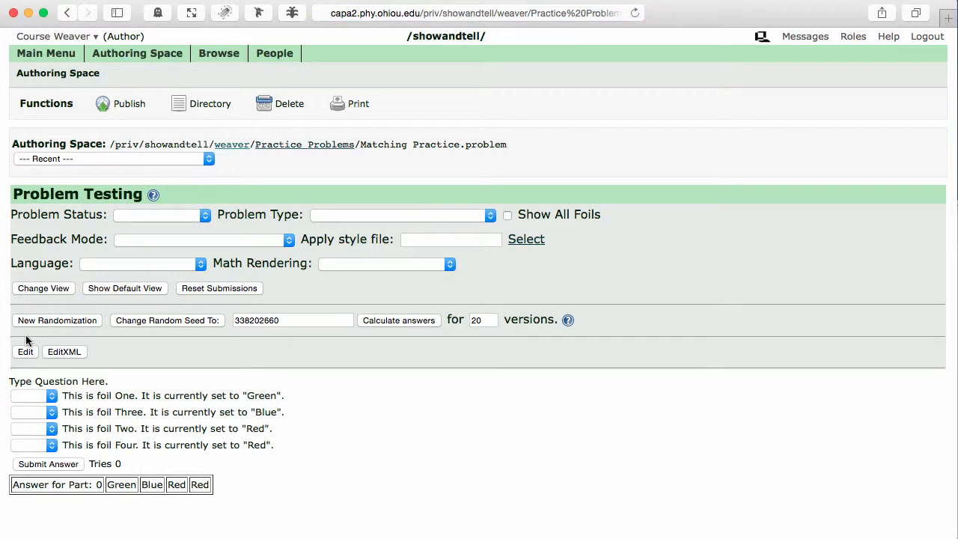
Open the problem editor and replace the question text with "Match the row in the periodic table to the element.".
{"action": "left_click", "coordinate": [26, 352]}
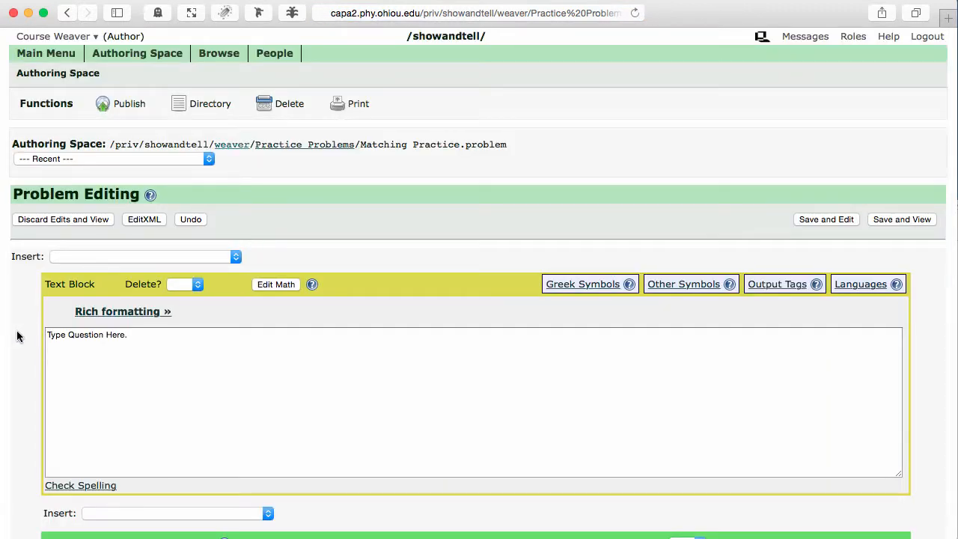
{"action": "left_click", "coordinate": [193, 353]}
{"action": "key", "text": "super+a"}
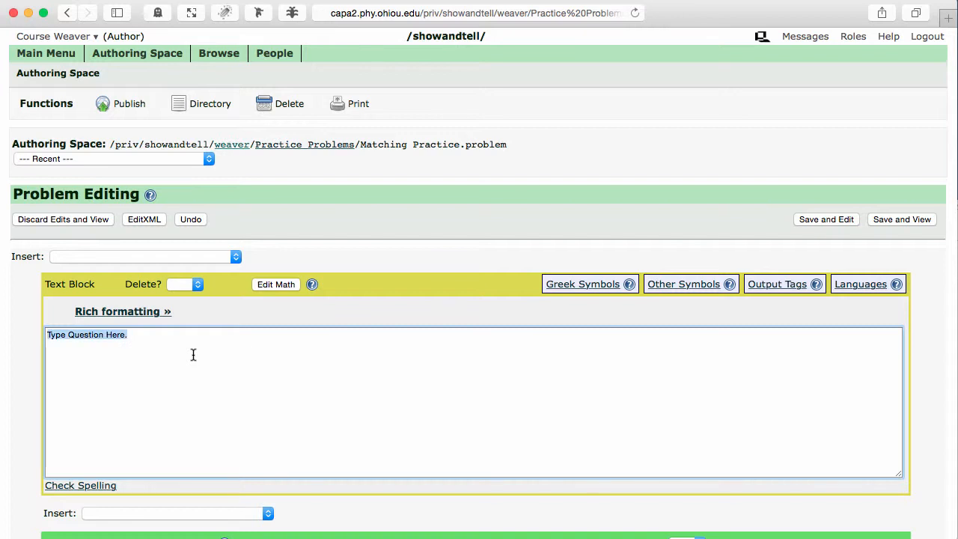
{"action": "type", "text": "Matc"}
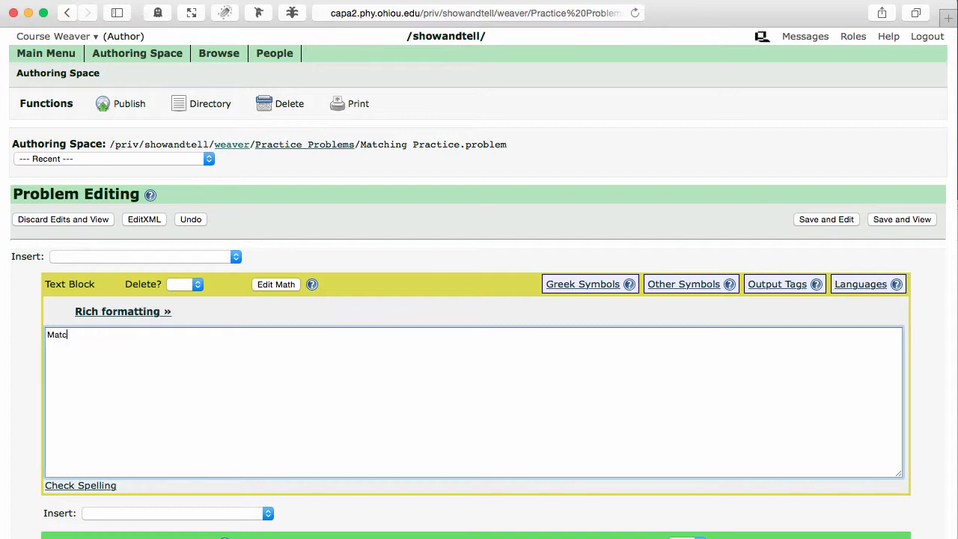
{"action": "type", "text": "h the row in the periodic t"}
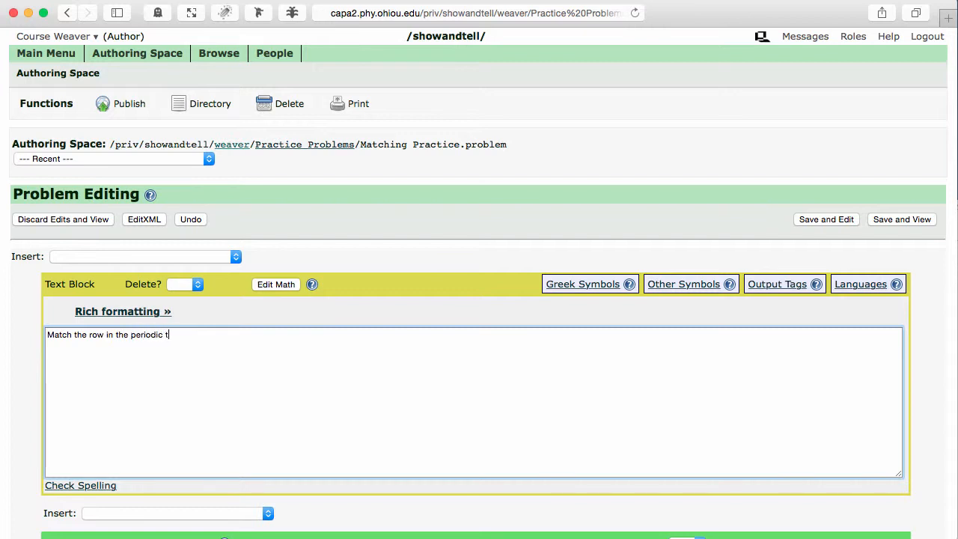
{"action": "type", "text": "able to the elemtn"}
{"action": "key", "text": "BackSpace"}
{"action": "key", "text": "BackSpace"}
{"action": "type", "text": "ent."}
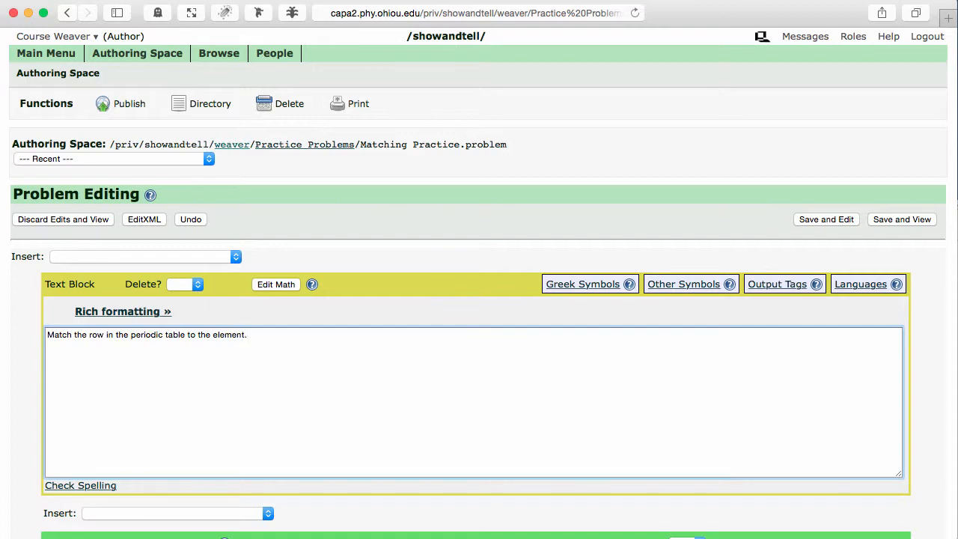
Replace the first foil's text with "Hydrogen".
{"action": "scroll", "coordinate": [479, 337], "scroll_direction": "down", "scroll_amount": 10}
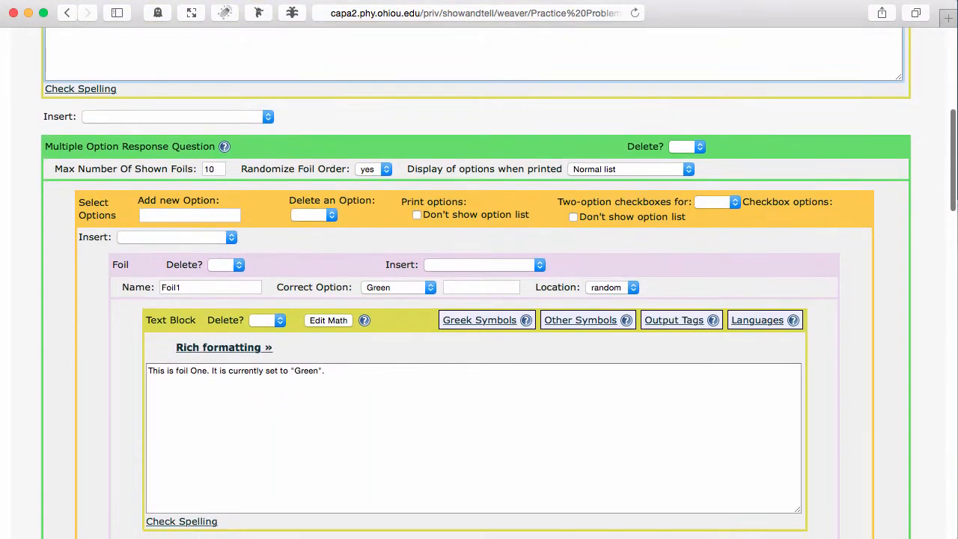
{"action": "left_click", "coordinate": [376, 396]}
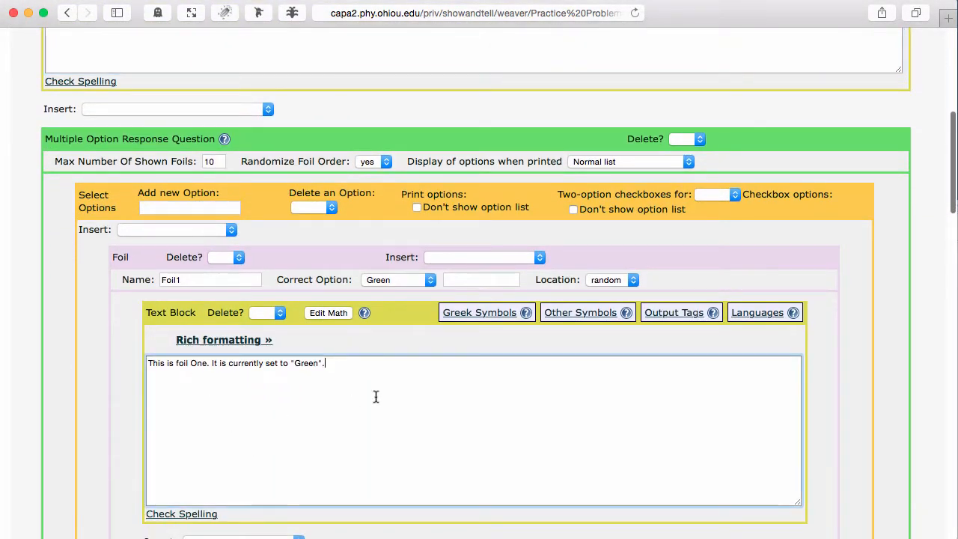
{"action": "key", "text": "super+a"}
{"action": "type", "text": "Hydro"}
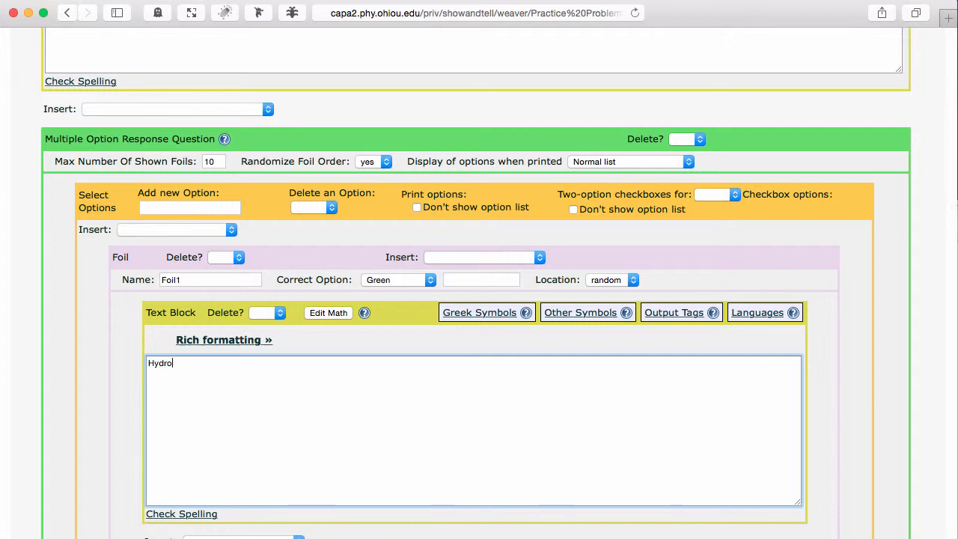
{"action": "type", "text": "gen"}
Replace the second foil's text with "Oxygen".
{"action": "scroll", "coordinate": [403, 427], "scroll_direction": "down", "scroll_amount": 10}
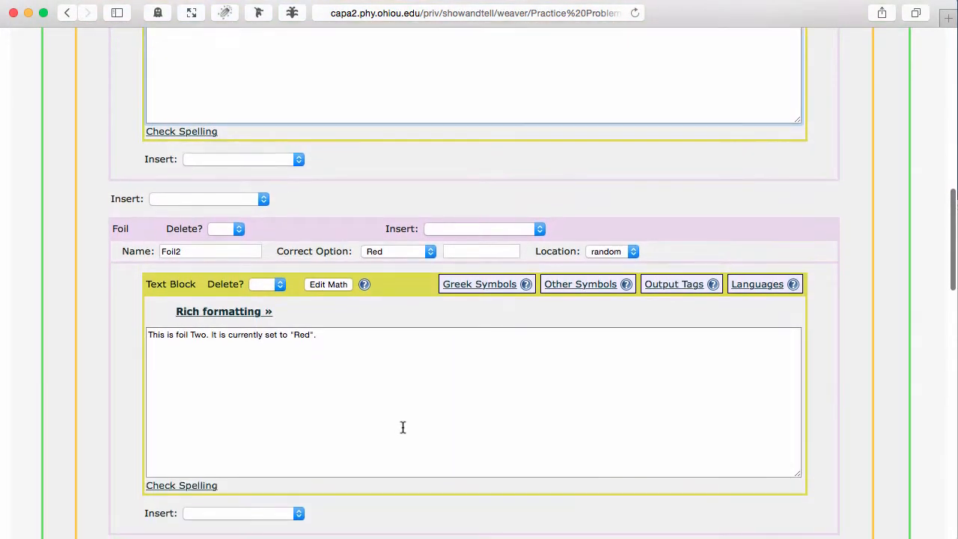
{"action": "left_click", "coordinate": [397, 393]}
{"action": "key", "text": "super+a"}
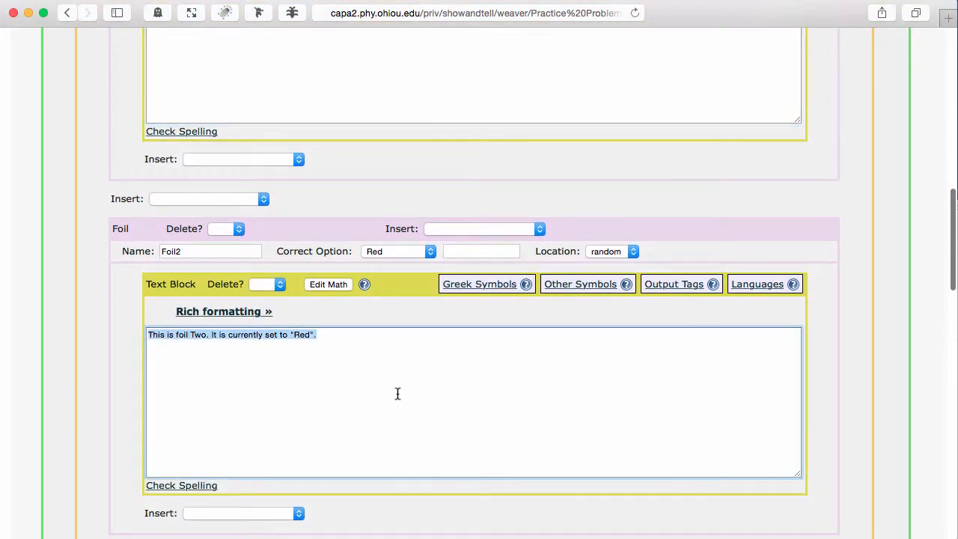
{"action": "type", "text": "Oxygen"}
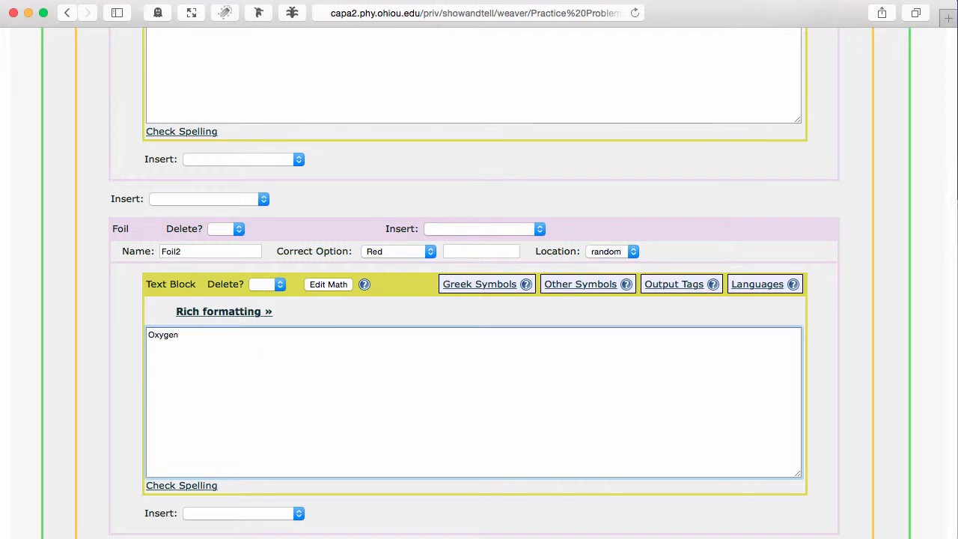
Replace the third foil's text with "Sulfur".
{"action": "scroll", "coordinate": [479, 284], "scroll_direction": "down", "scroll_amount": 4}
{"action": "scroll", "coordinate": [375, 363], "scroll_direction": "down", "scroll_amount": 6}
{"action": "left_click", "coordinate": [375, 363]}
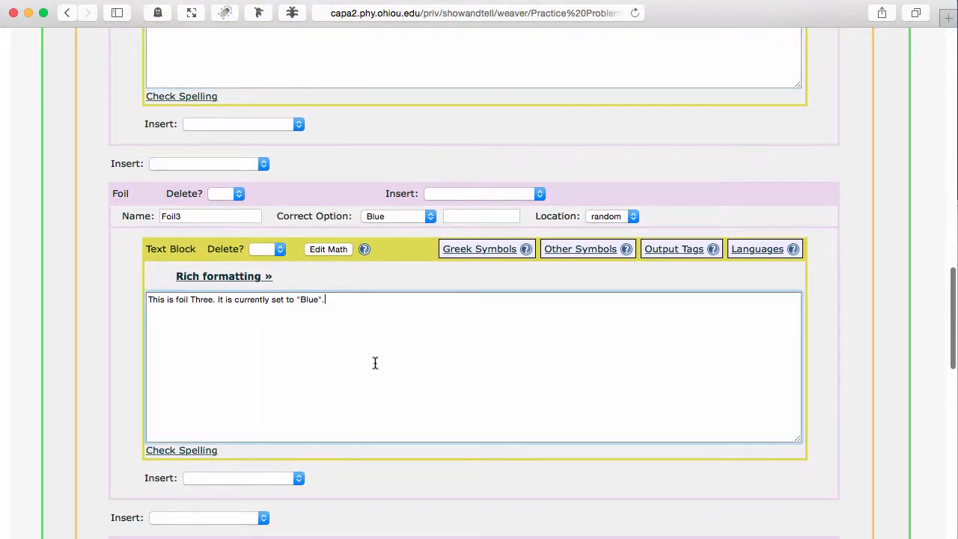
{"action": "key", "text": "super+a"}
{"action": "type", "text": "S"}
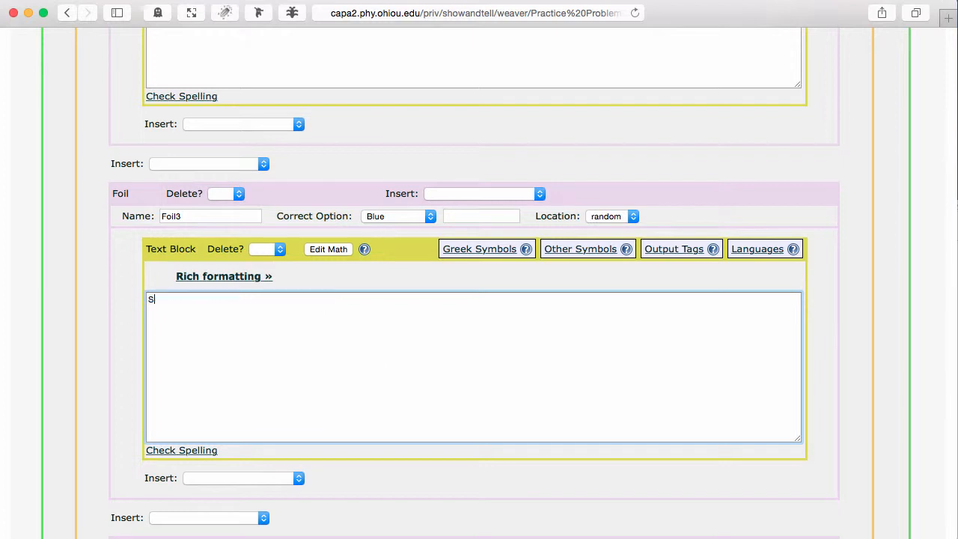
Replace the fourth foil's text with "Potassium".
{"action": "scroll", "coordinate": [419, 453], "scroll_direction": "down", "scroll_amount": 7}
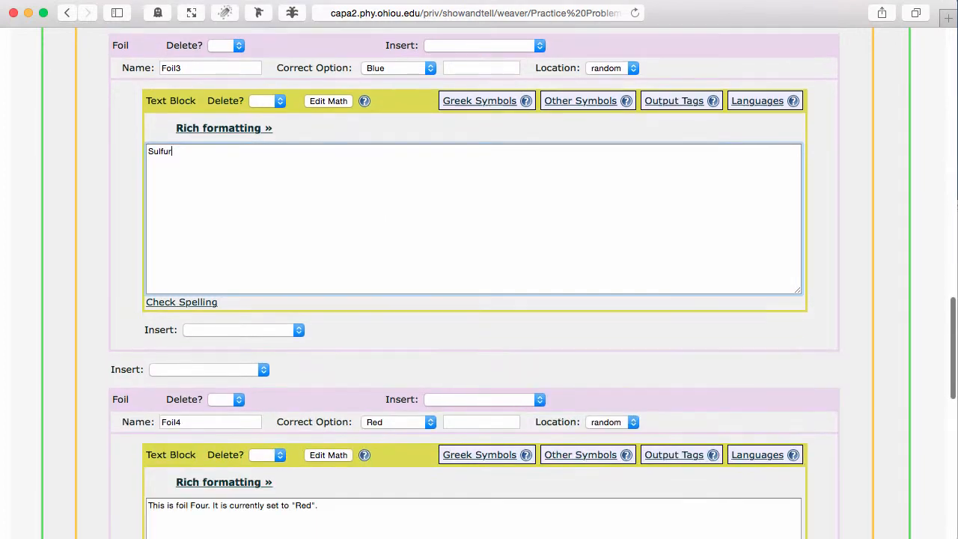
{"action": "left_click", "coordinate": [412, 447]}
{"action": "key", "text": "super+a"}
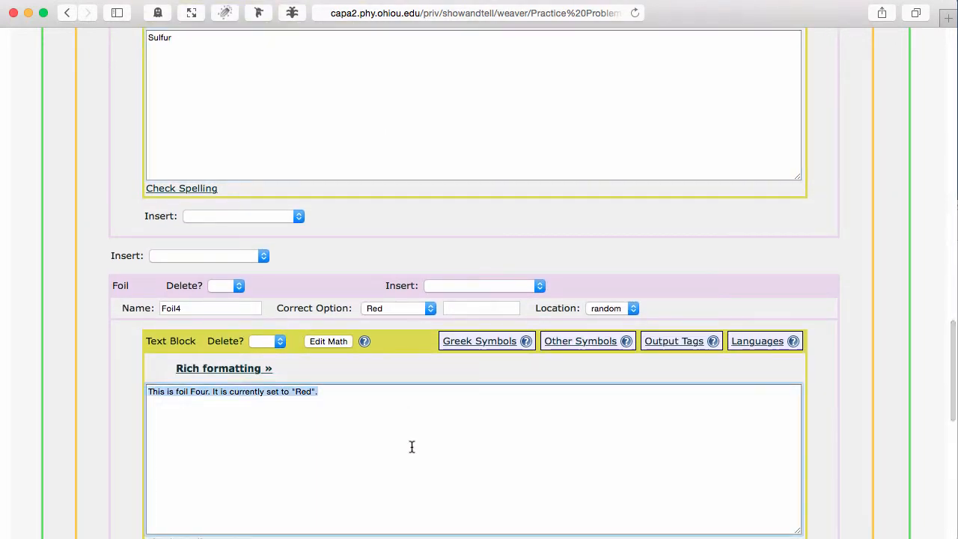
{"action": "type", "text": "Potassium"}
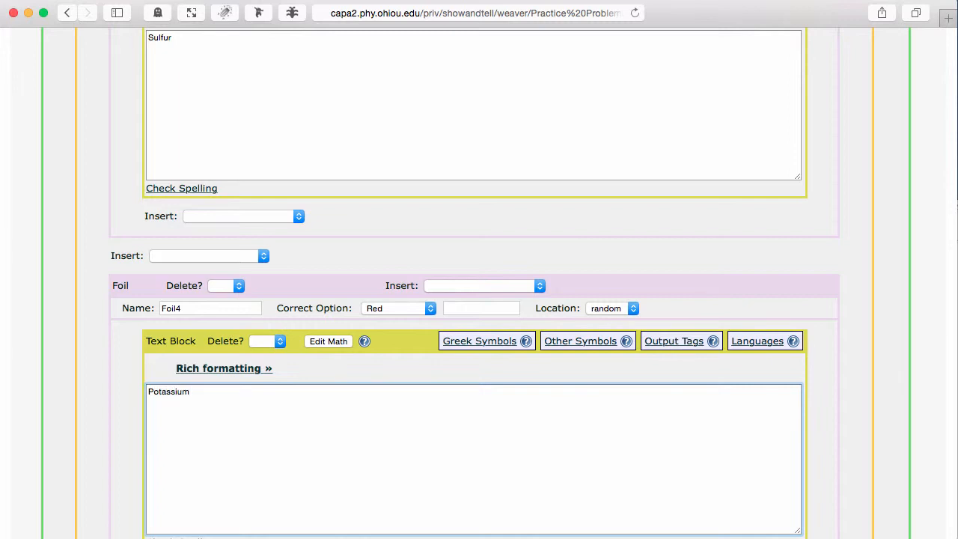
Save the problem and view it.
{"action": "scroll", "coordinate": [477, 447], "scroll_direction": "down", "scroll_amount": 12}
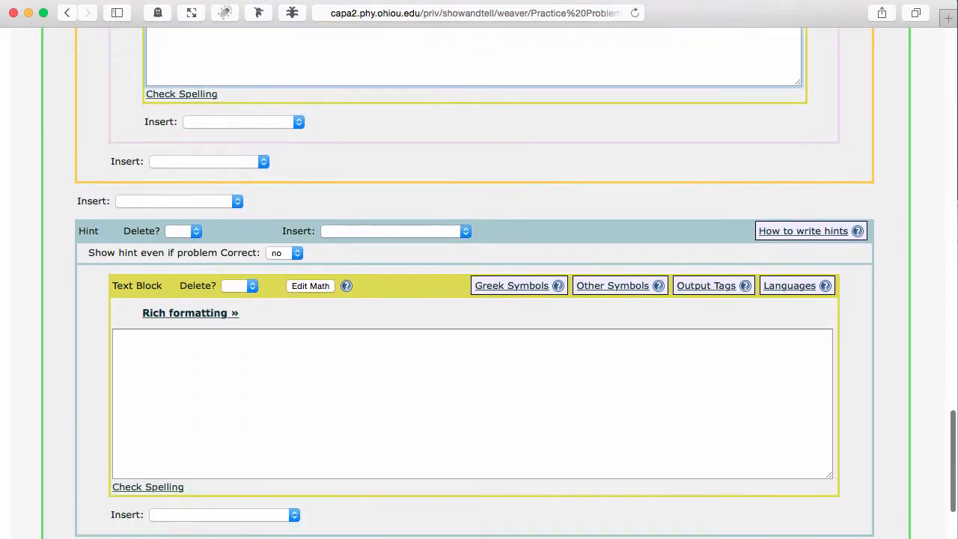
{"action": "scroll", "coordinate": [478, 445], "scroll_direction": "down", "scroll_amount": 3}
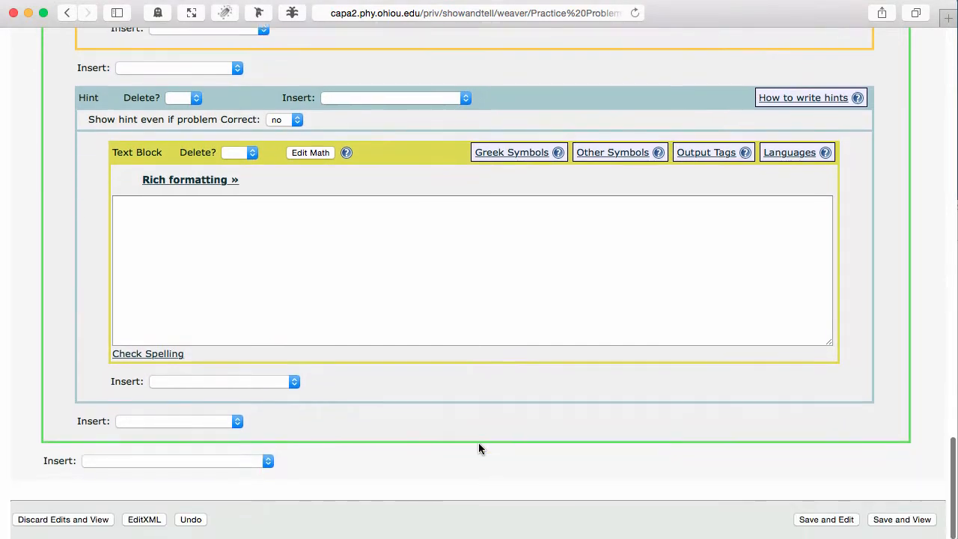
{"action": "left_click", "coordinate": [911, 524]}
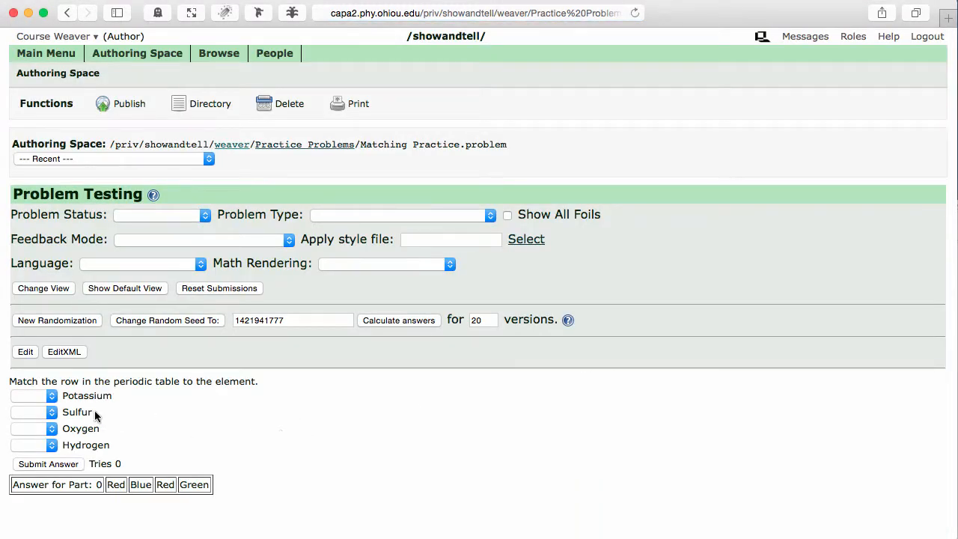
Inspect the answer choices offered for the Potassium item.
{"action": "left_click", "coordinate": [45, 396]}
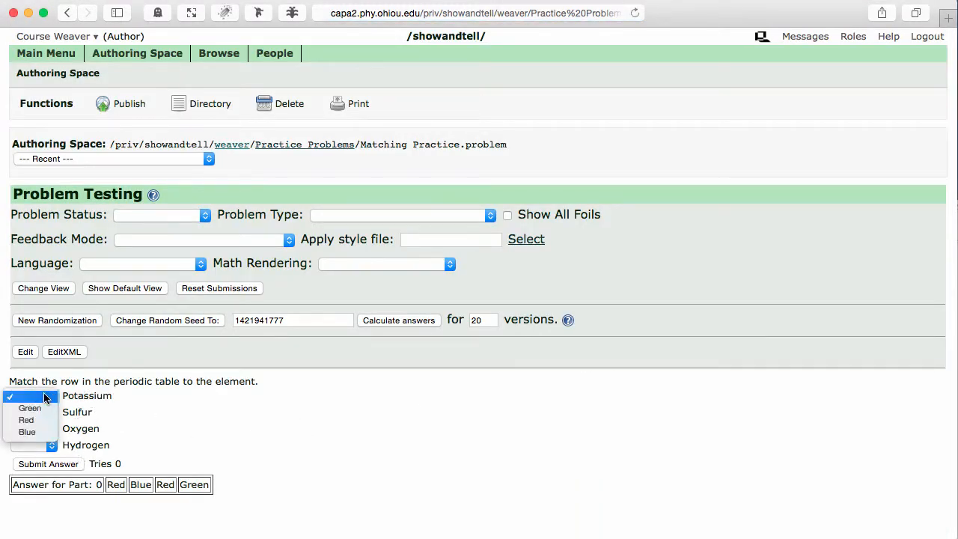
{"action": "left_click", "coordinate": [30, 420]}
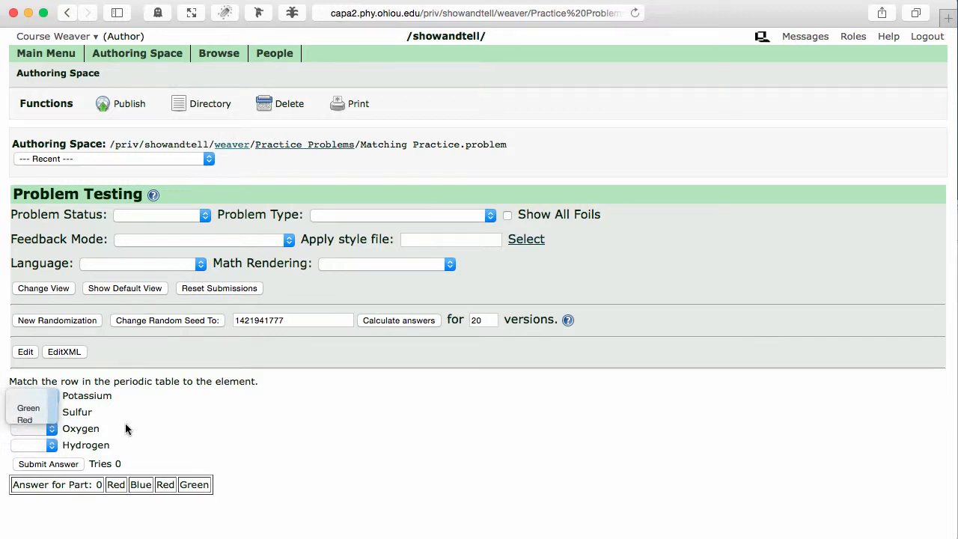
Reopen the problem in the editor.
{"action": "left_click", "coordinate": [24, 353]}
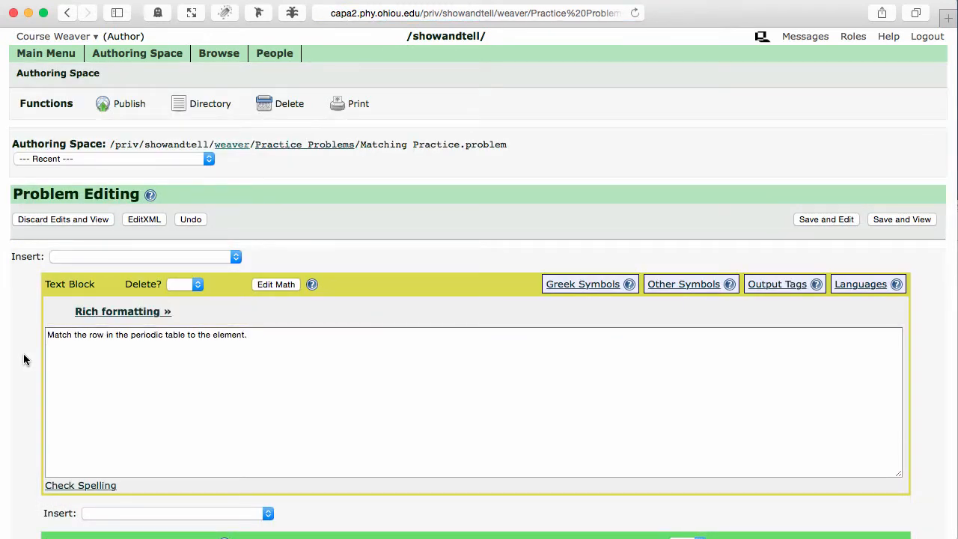
Try to add a 'Row 1' option and delete the Blue option in the option list.
{"action": "scroll", "coordinate": [23, 353], "scroll_direction": "down", "scroll_amount": 5}
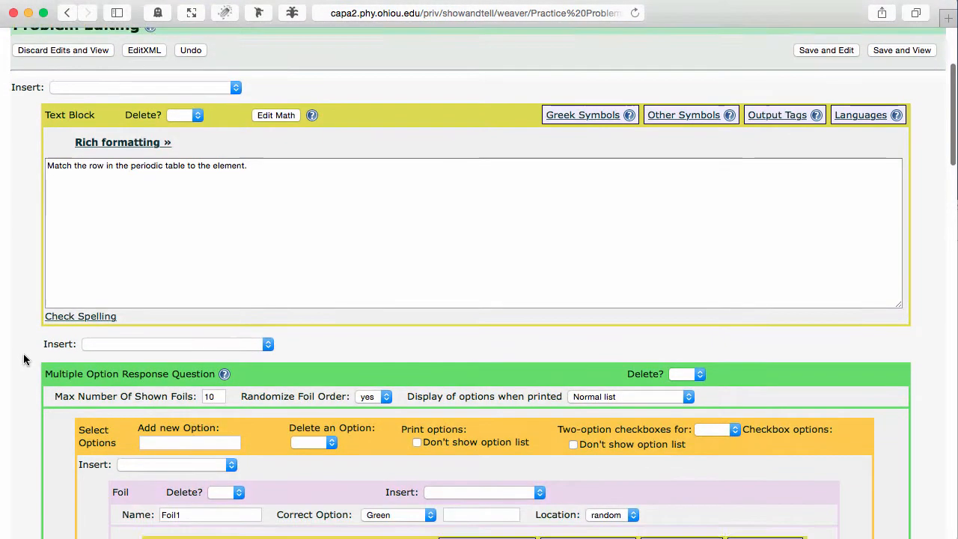
{"action": "scroll", "coordinate": [24, 353], "scroll_direction": "down", "scroll_amount": 3}
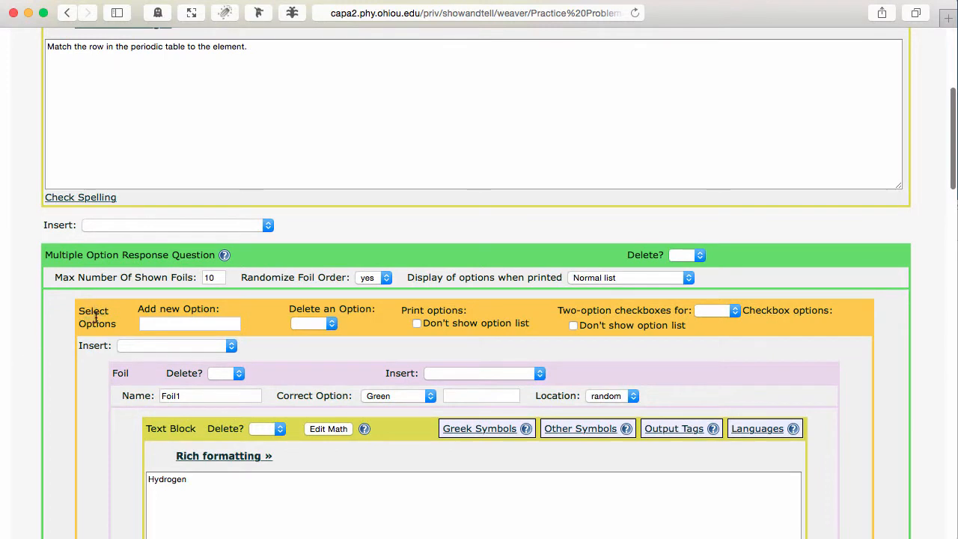
{"action": "left_click", "coordinate": [171, 324]}
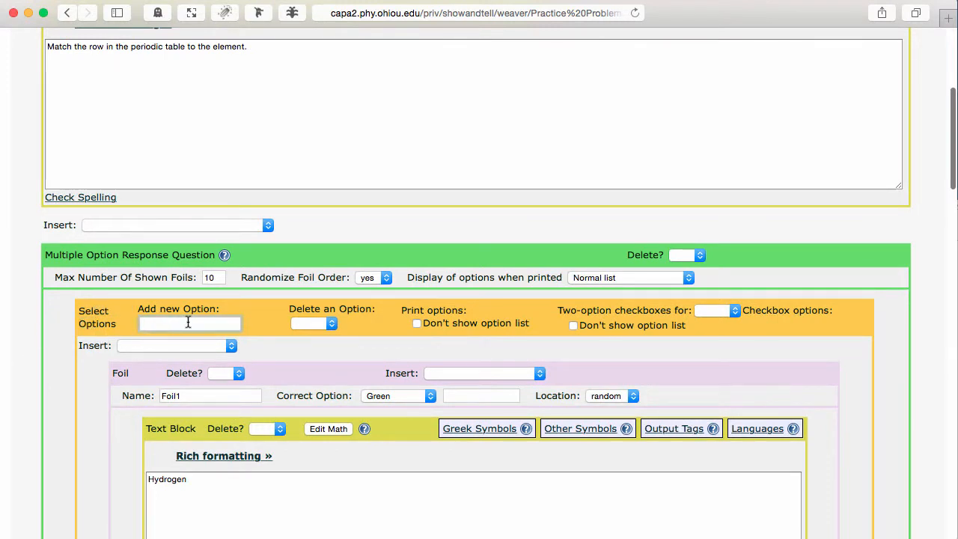
{"action": "scroll", "coordinate": [187, 321], "scroll_direction": "down", "scroll_amount": 1}
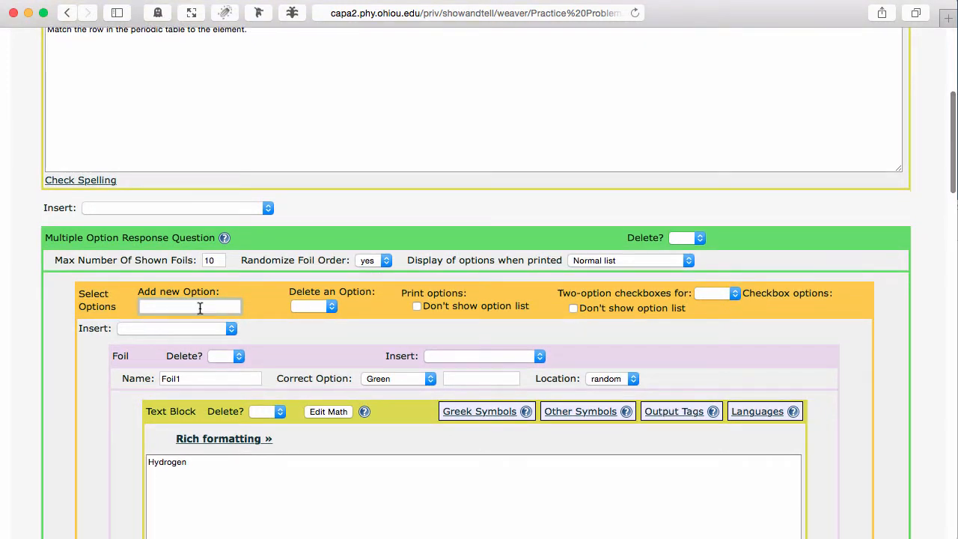
{"action": "type", "text": "Row 1"}
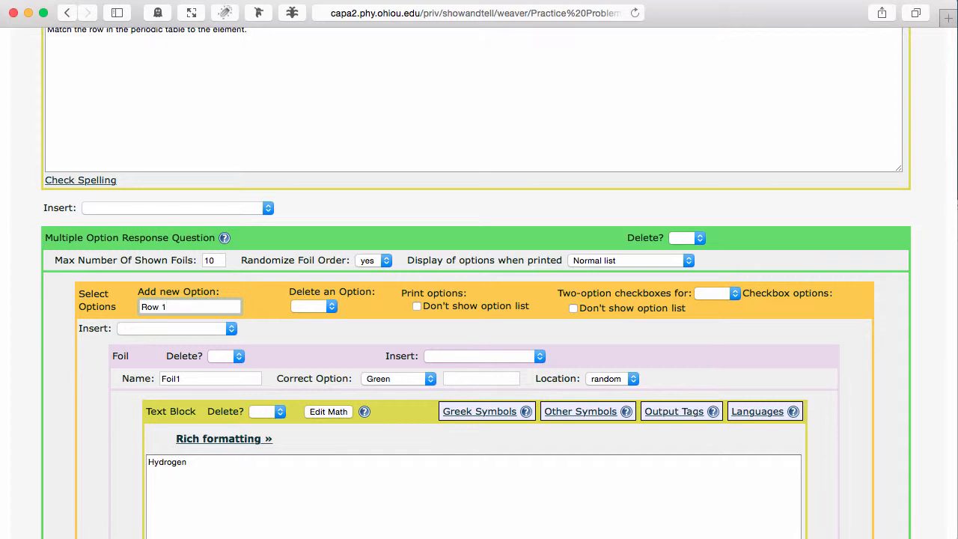
{"action": "left_click", "coordinate": [311, 305]}
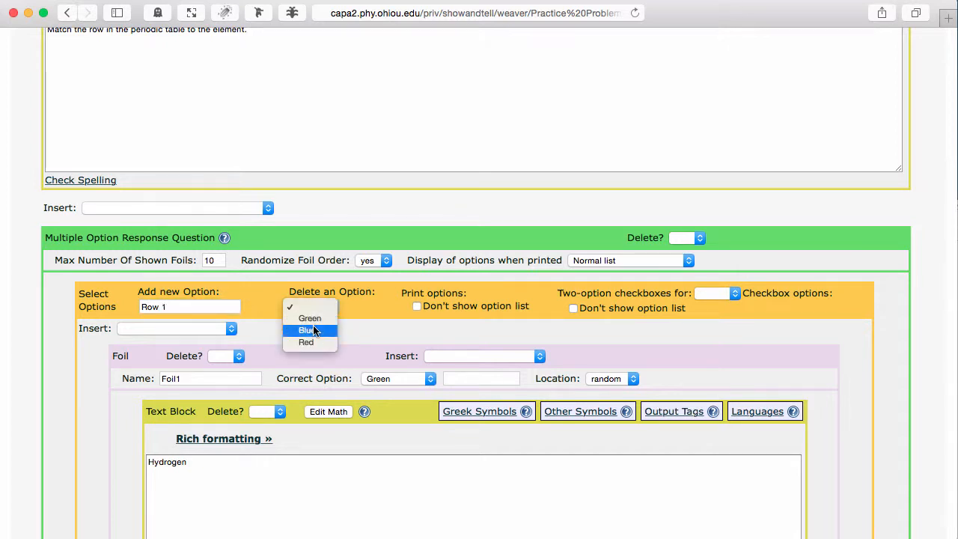
{"action": "left_click", "coordinate": [308, 330]}
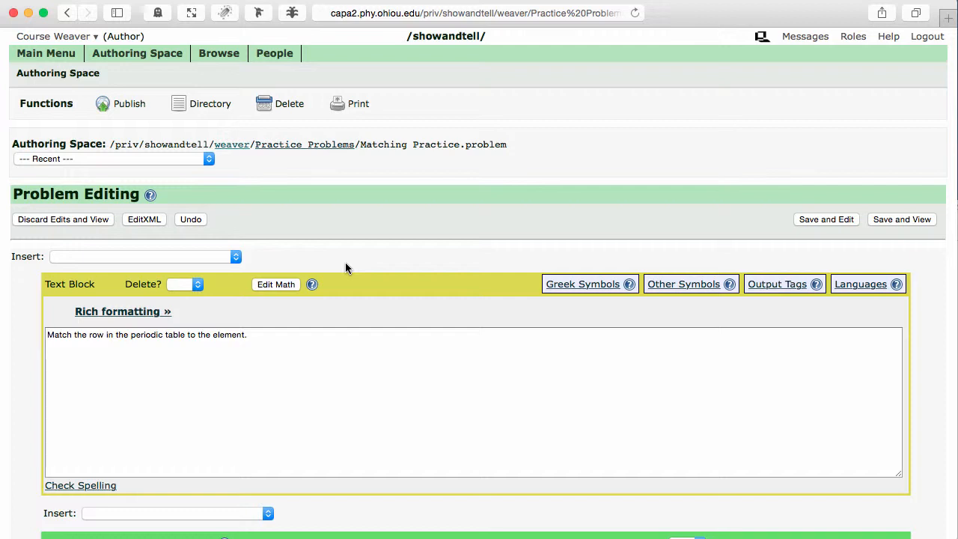
Open the XML source and rename the three options to 'Row 1', 'Row 2' and 'Row 3'.
{"action": "left_click", "coordinate": [141, 219]}
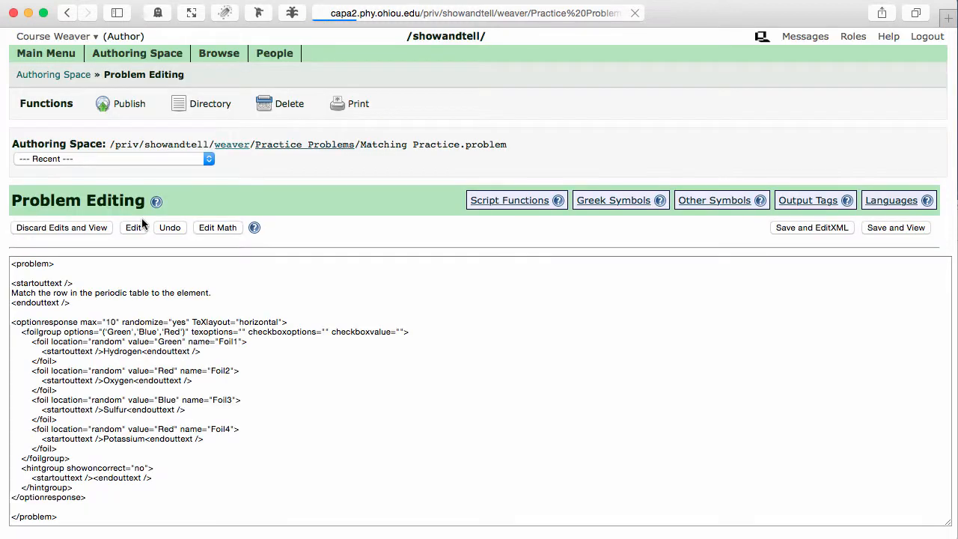
{"action": "scroll", "coordinate": [204, 378], "scroll_direction": "down", "scroll_amount": 1}
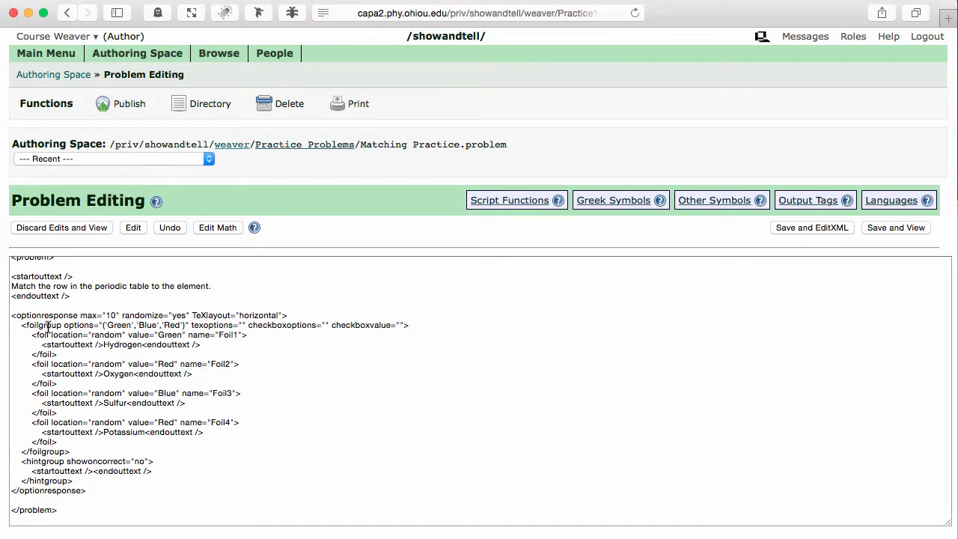
{"action": "double_click", "coordinate": [120, 325]}
{"action": "type", "text": "Rew 1"}
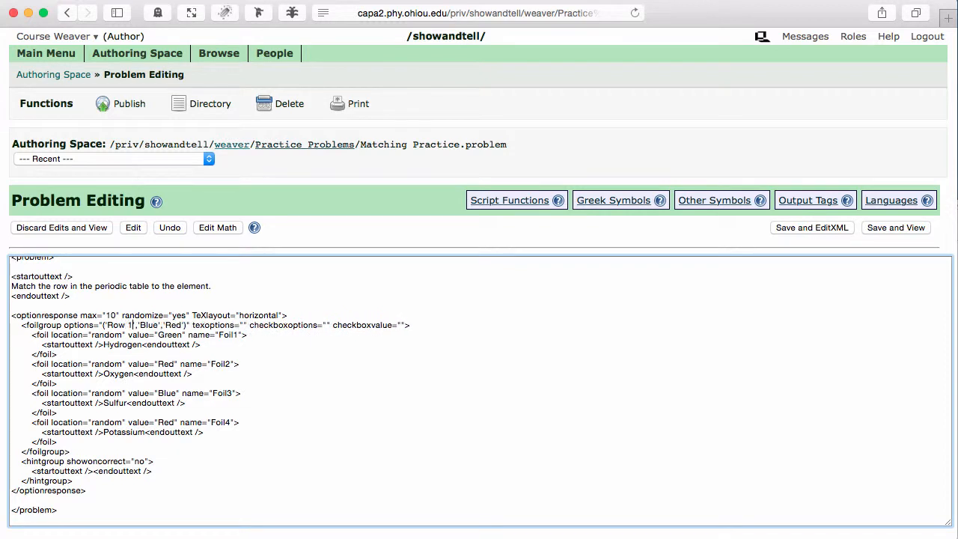
{"action": "double_click", "coordinate": [148, 325]}
{"action": "type", "text": "Row 2"}
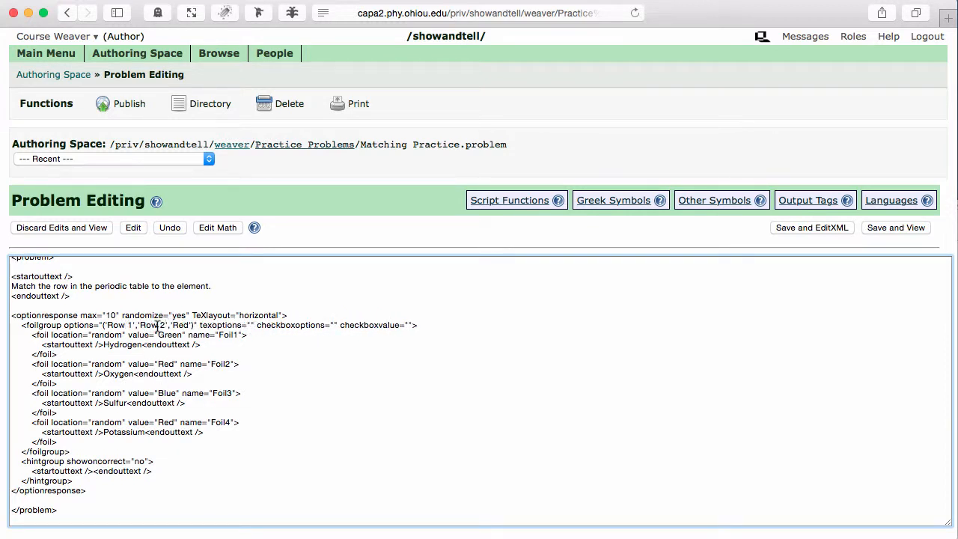
{"action": "double_click", "coordinate": [179, 325]}
{"action": "type", "text": "Row"}
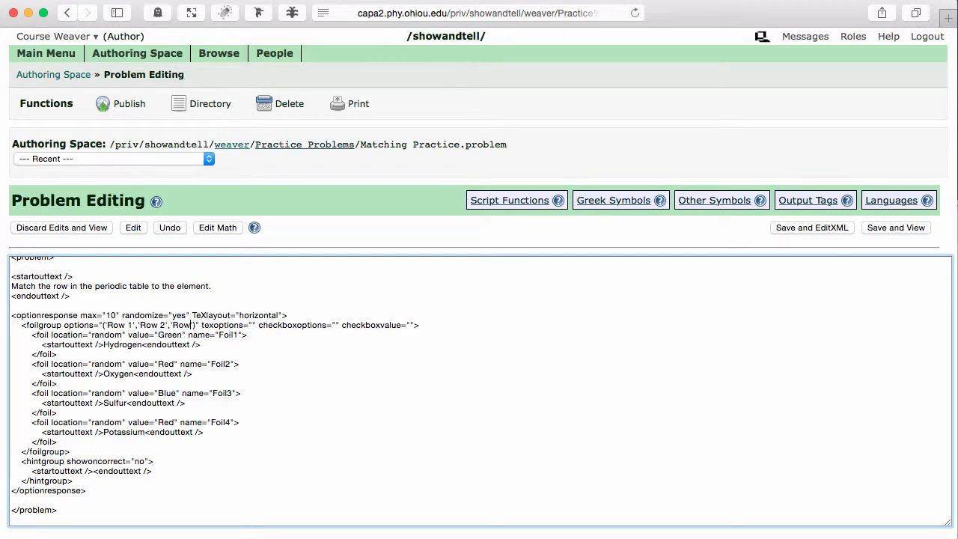
{"action": "type", "text": " 3"}
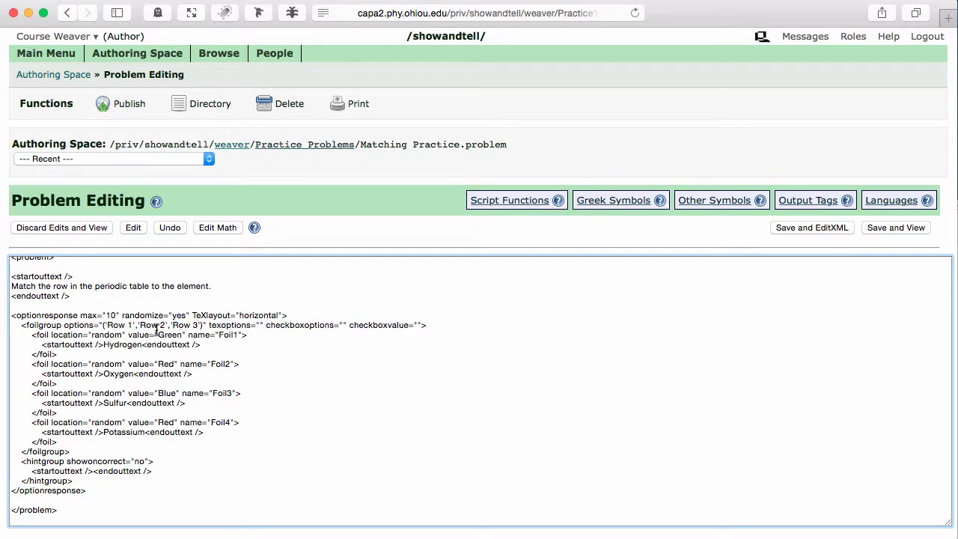
Set the four foils' correct values to 'Row 1', 'Row 2', 'Row 3' and 'Row 4' in order.
{"action": "double_click", "coordinate": [171, 335]}
{"action": "type", "text": "Row 1"}
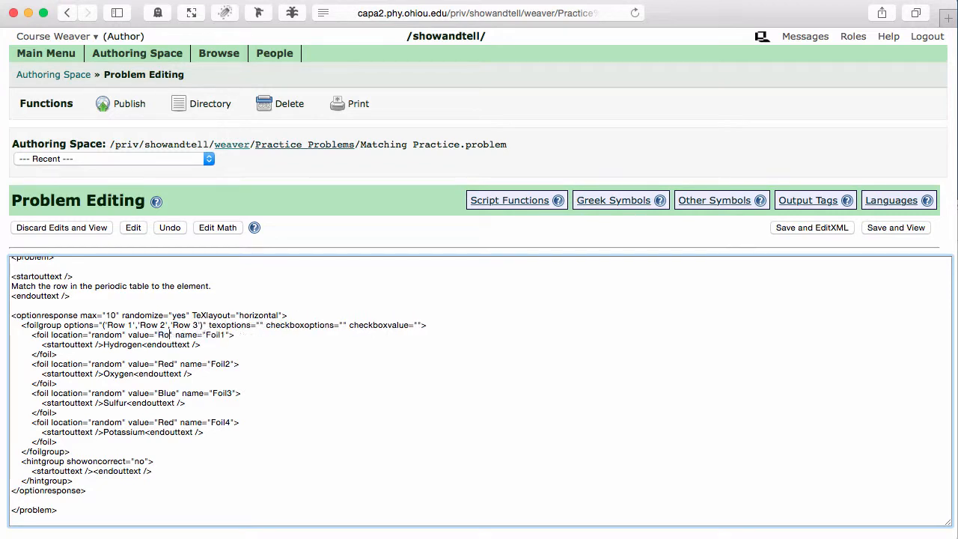
{"action": "double_click", "coordinate": [166, 363]}
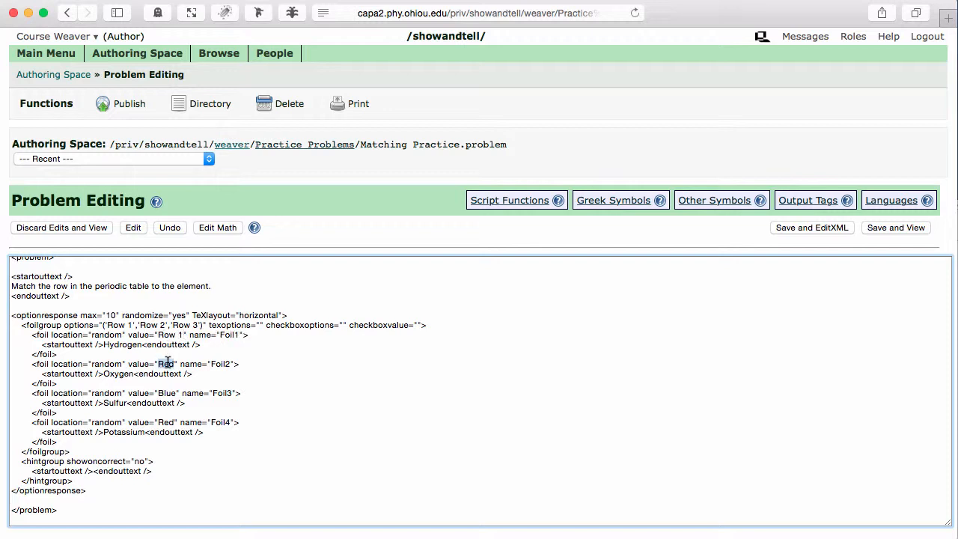
{"action": "type", "text": "Row 2"}
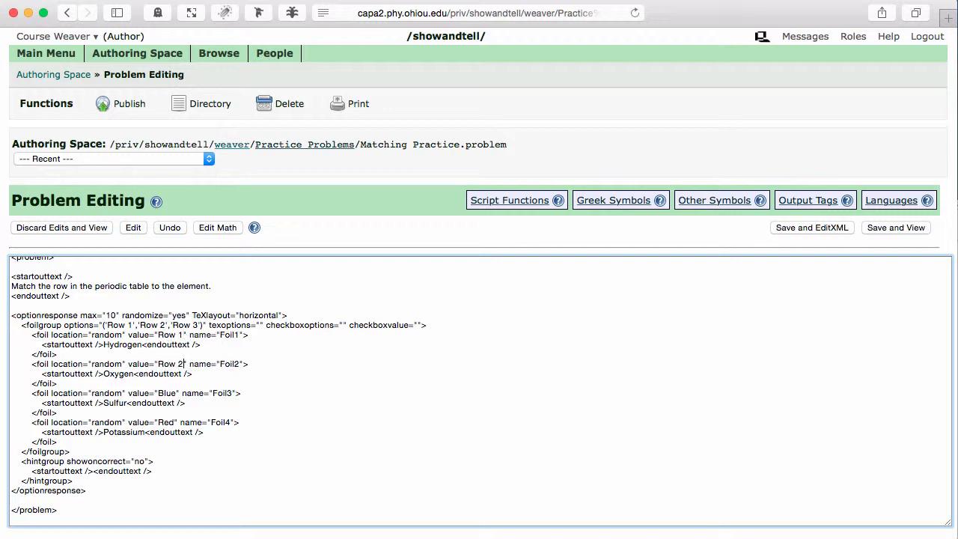
{"action": "double_click", "coordinate": [167, 393]}
{"action": "type", "text": "Row 3"}
{"action": "double_click", "coordinate": [166, 422]}
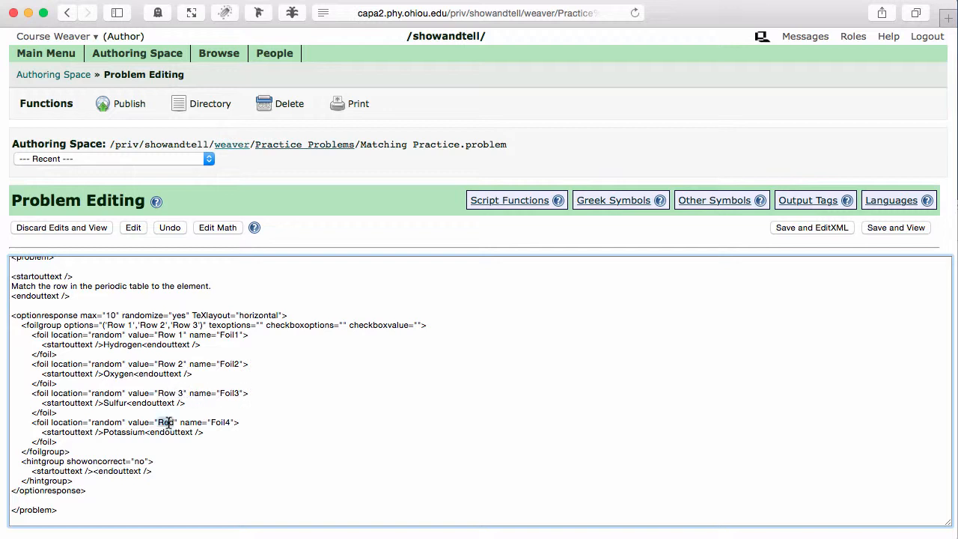
{"action": "type", "text": "Row 4"}
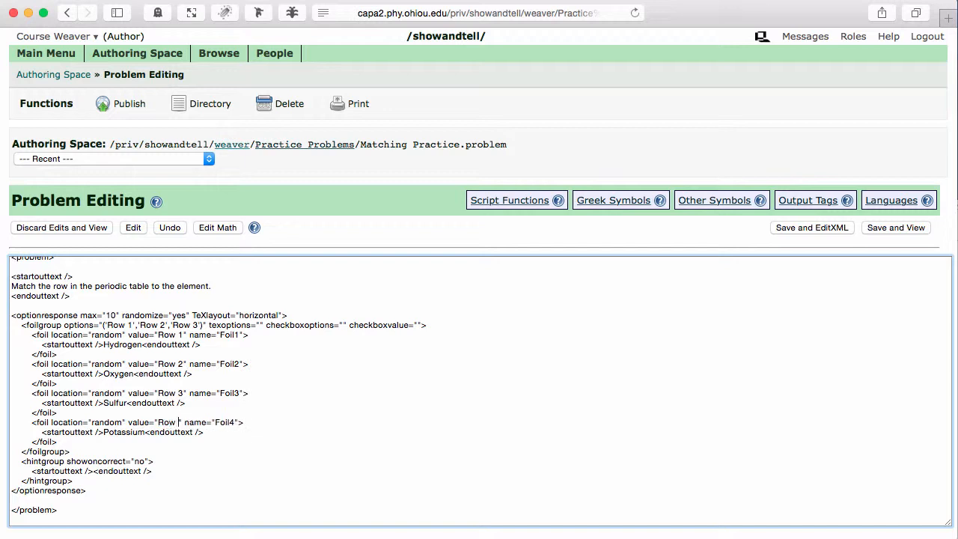
Append a 'Row 4' option to the options list, then save and view the problem.
{"action": "left_click", "coordinate": [200, 325]}
{"action": "type", "text": ",'"}
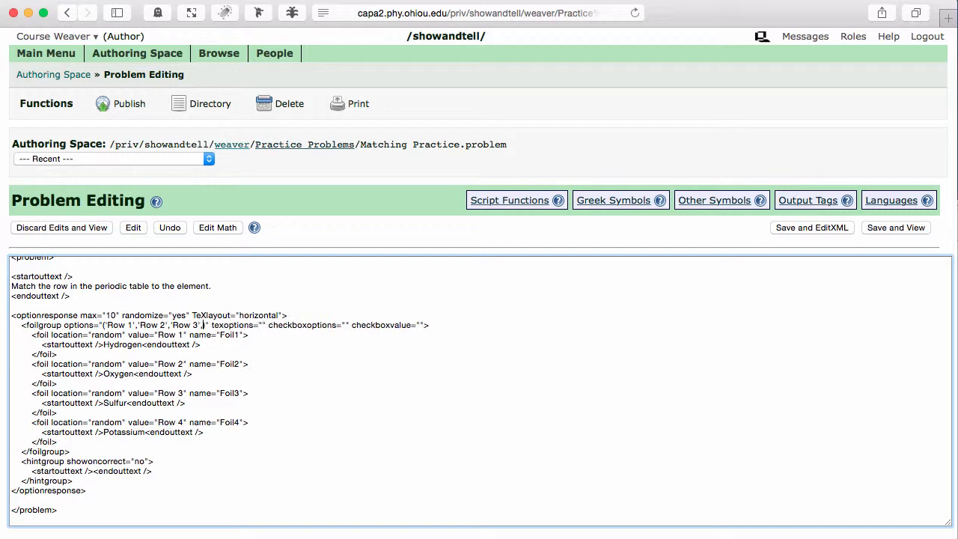
{"action": "type", "text": "Row "}
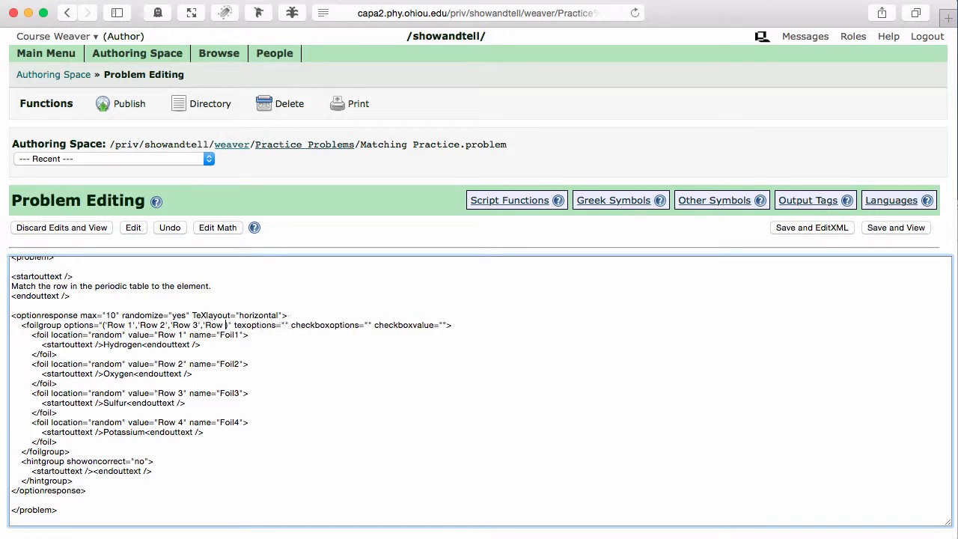
{"action": "type", "text": "4'"}
{"action": "type", "text": "'"}
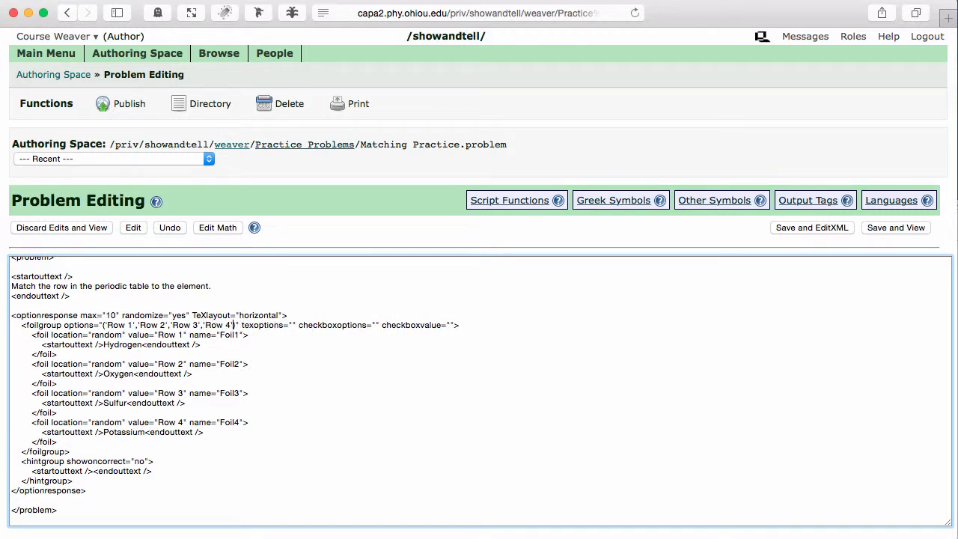
{"action": "left_click", "coordinate": [892, 227]}
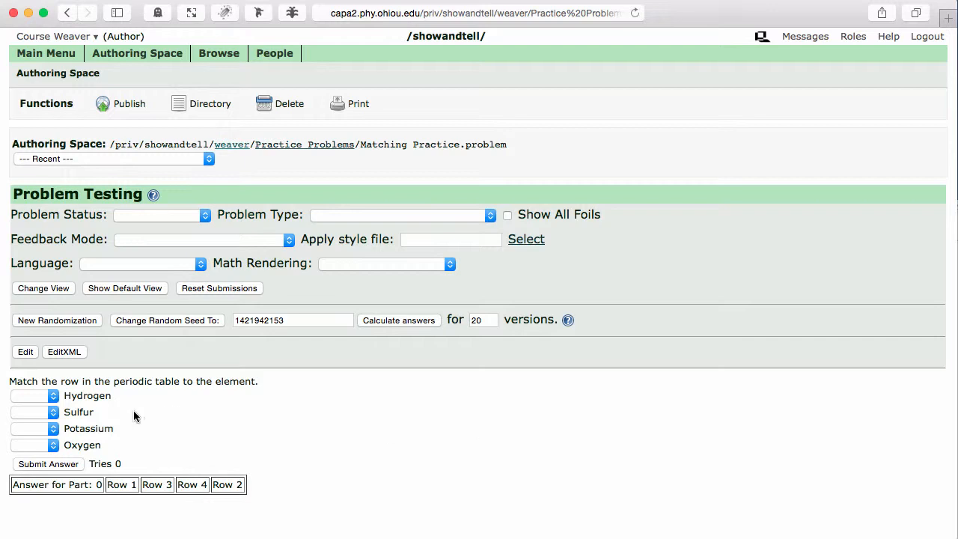
Inspect the Hydrogen item's answer choices and generate a new randomization of the problem.
{"action": "left_click", "coordinate": [42, 398]}
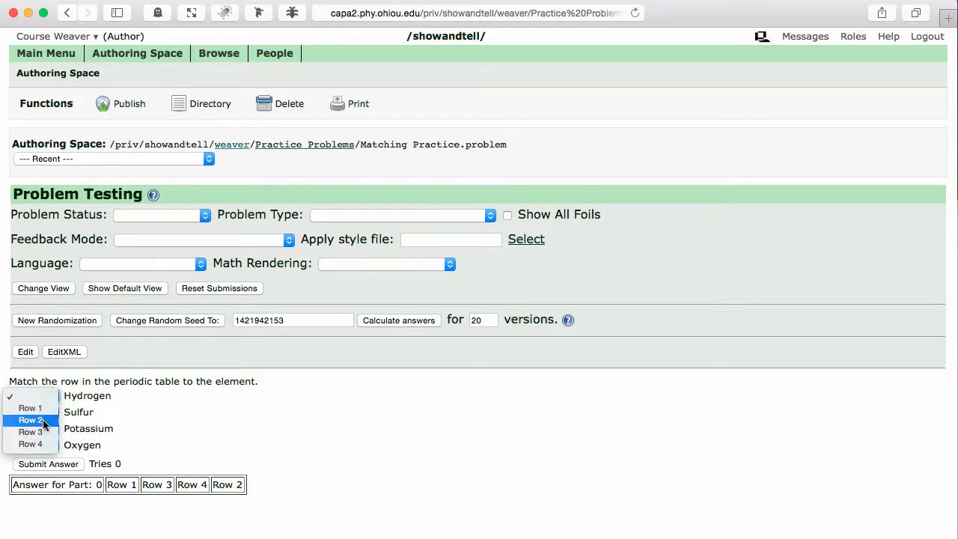
{"action": "left_click", "coordinate": [156, 415]}
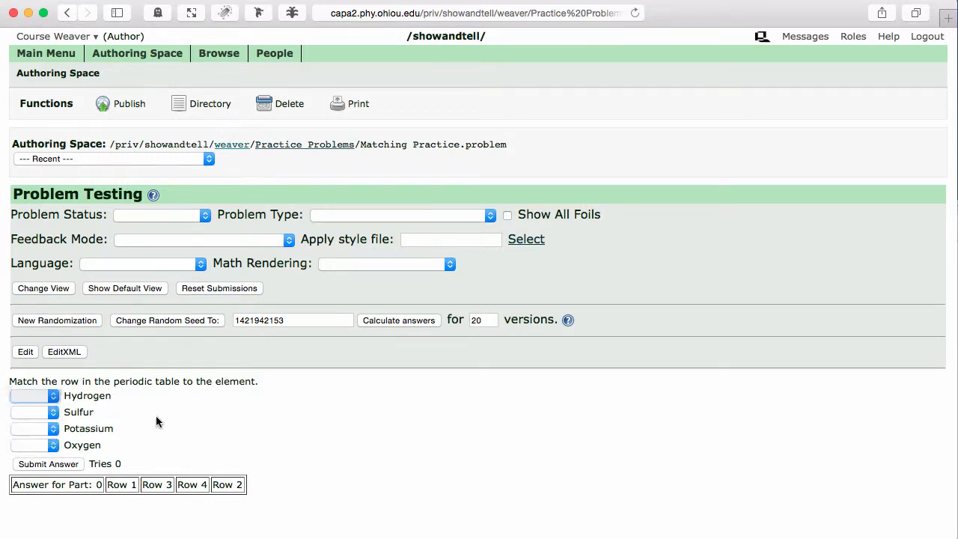
{"action": "left_click", "coordinate": [50, 320]}
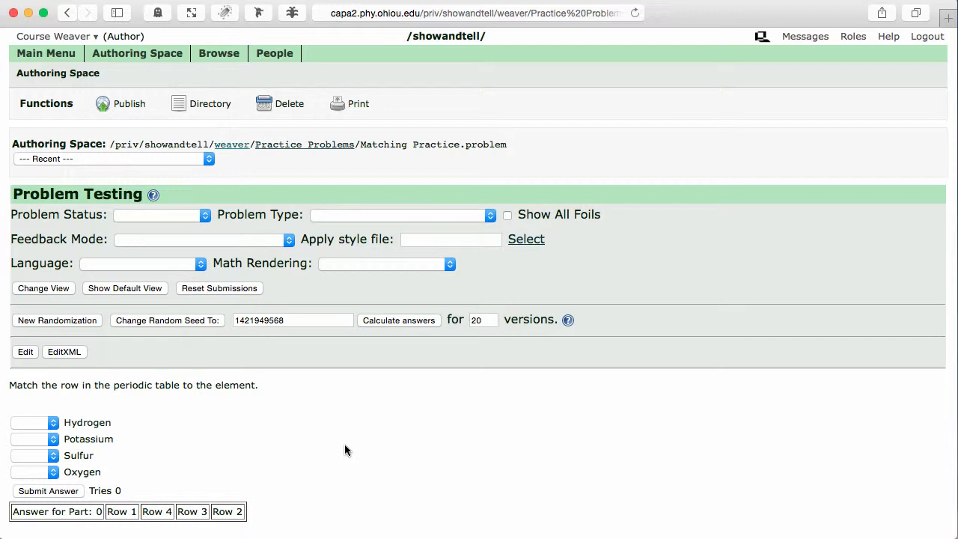
Reopen the problem editor and set the maximum number of shown foils to 5.
{"action": "left_click", "coordinate": [24, 353]}
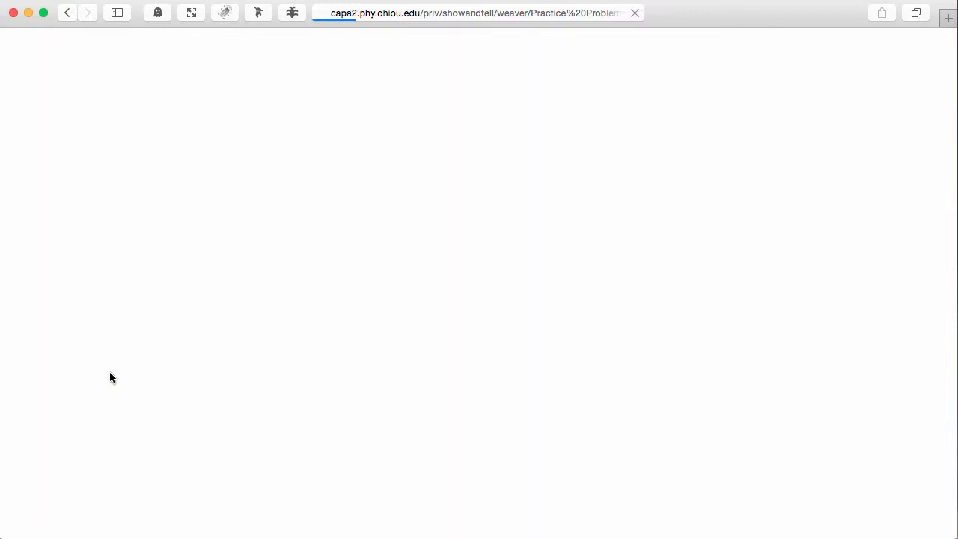
{"action": "scroll", "coordinate": [109, 377], "scroll_direction": "down", "scroll_amount": 3}
{"action": "scroll", "coordinate": [109, 377], "scroll_direction": "down", "scroll_amount": 5}
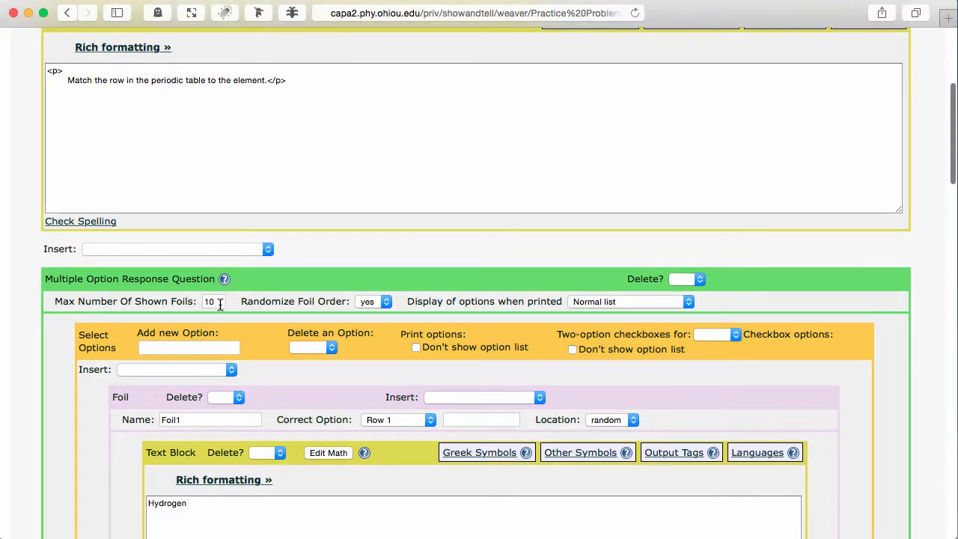
{"action": "double_click", "coordinate": [221, 302]}
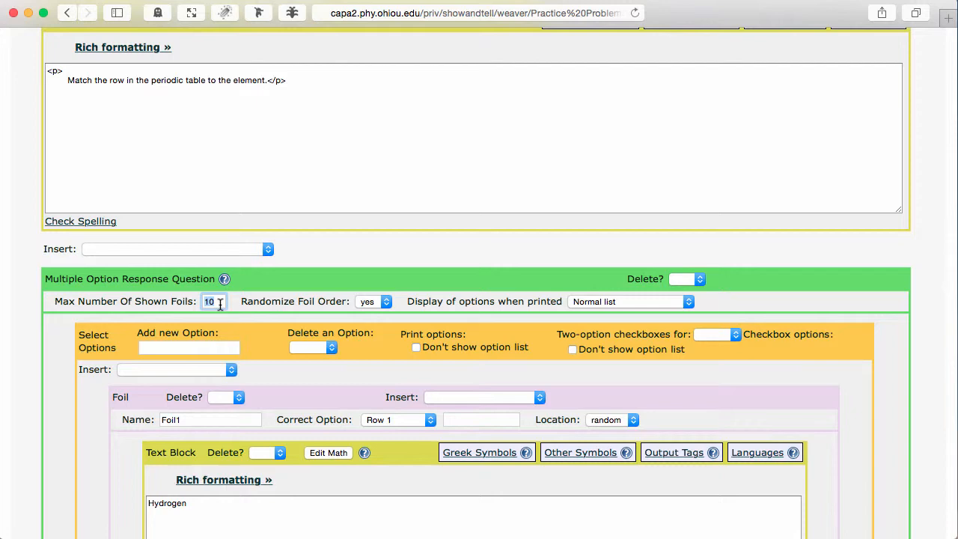
{"action": "type", "text": "4"}
Insert a collection of similar foils after the Potassium foil and save the problem for further editing.
{"action": "scroll", "coordinate": [221, 301], "scroll_direction": "down", "scroll_amount": 10}
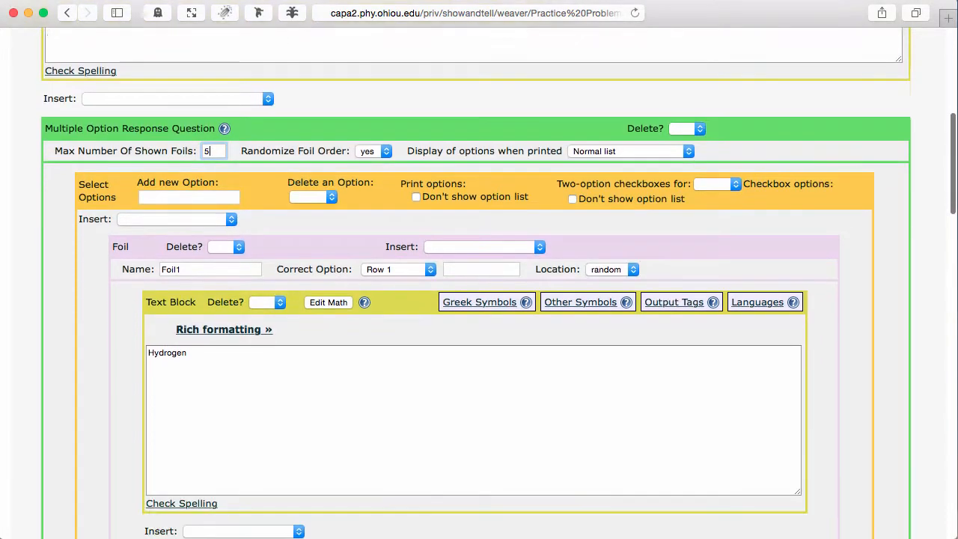
{"action": "scroll", "coordinate": [474, 282], "scroll_direction": "down", "scroll_amount": 20}
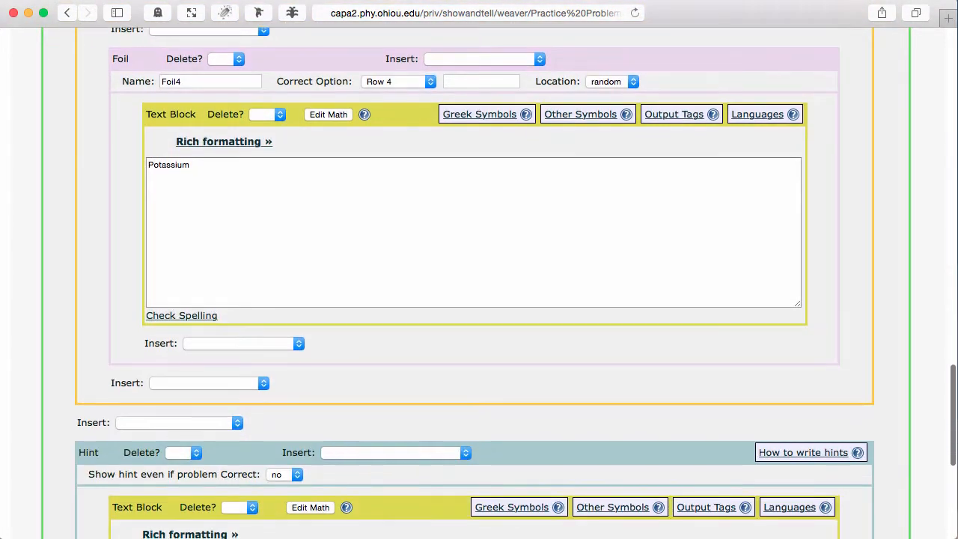
{"action": "left_click", "coordinate": [259, 383]}
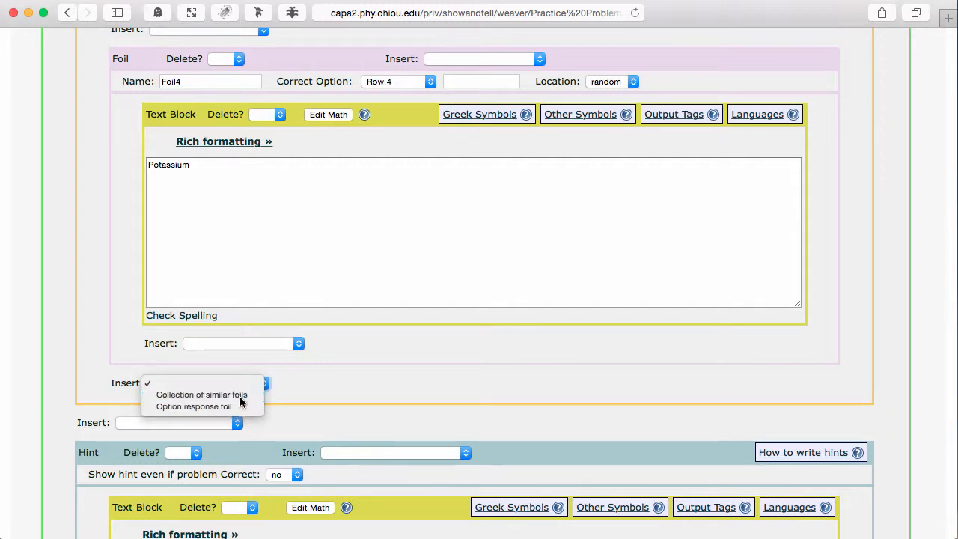
{"action": "left_click", "coordinate": [241, 396]}
{"action": "scroll", "coordinate": [522, 392], "scroll_direction": "down", "scroll_amount": 10}
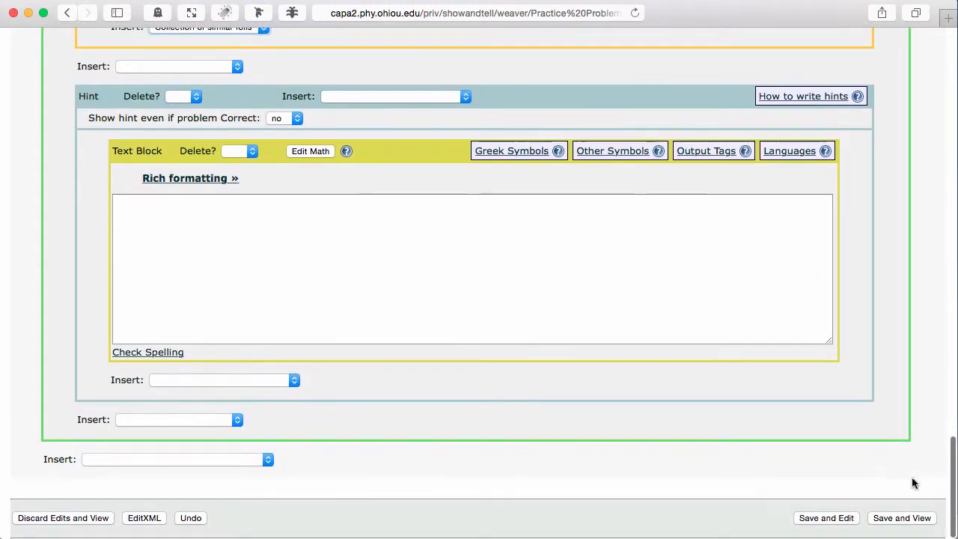
{"action": "left_click", "coordinate": [835, 519]}
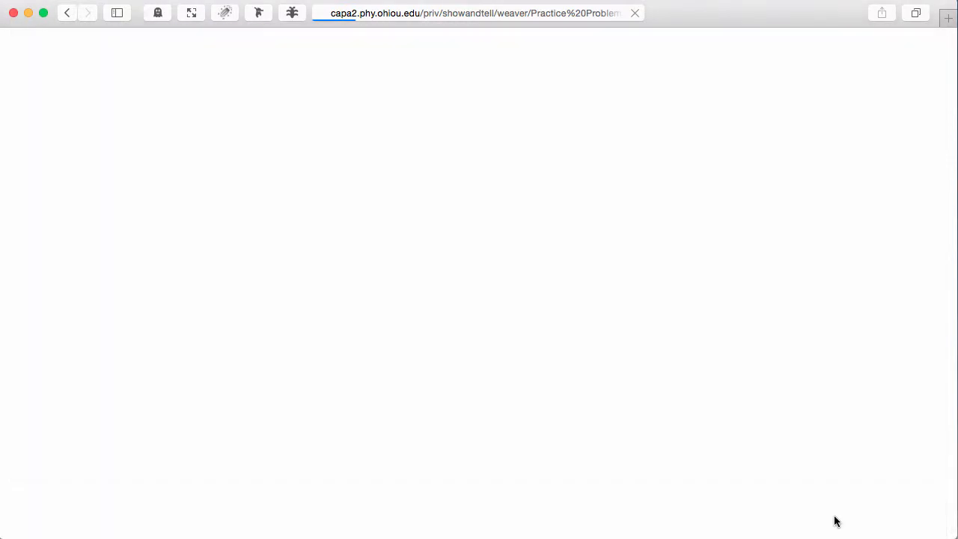
{"action": "scroll", "coordinate": [836, 521], "scroll_direction": "down", "scroll_amount": 20}
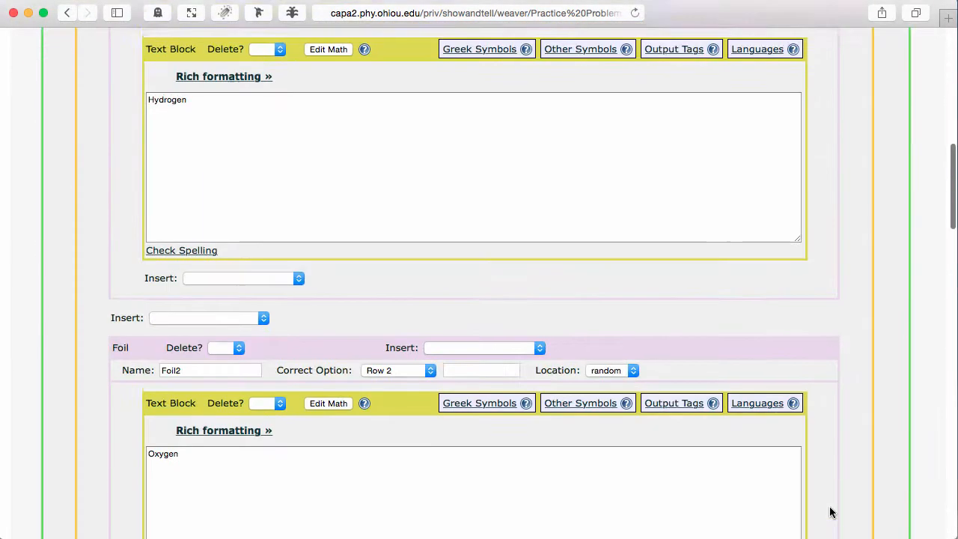
{"action": "scroll", "coordinate": [830, 511], "scroll_direction": "down", "scroll_amount": 4}
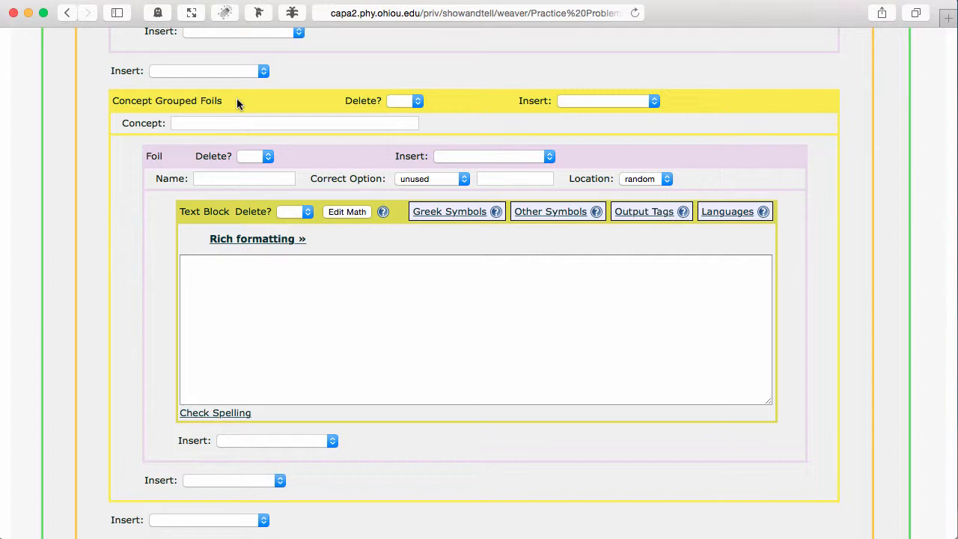
Set the concept of the grouped foils collection to 'Row 4'.
{"action": "scroll", "coordinate": [237, 98], "scroll_direction": "down", "scroll_amount": 1}
{"action": "left_click", "coordinate": [235, 104]}
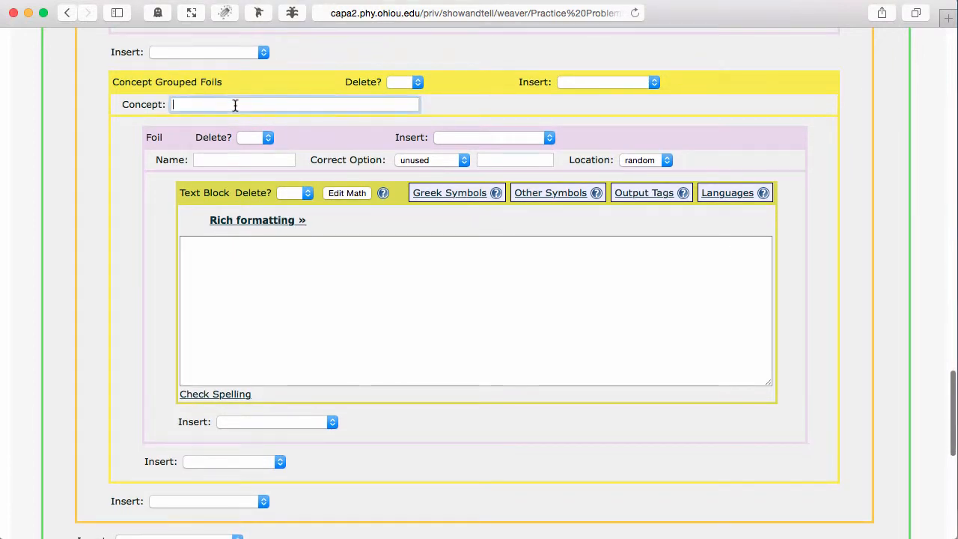
{"action": "type", "text": "Row 4"}
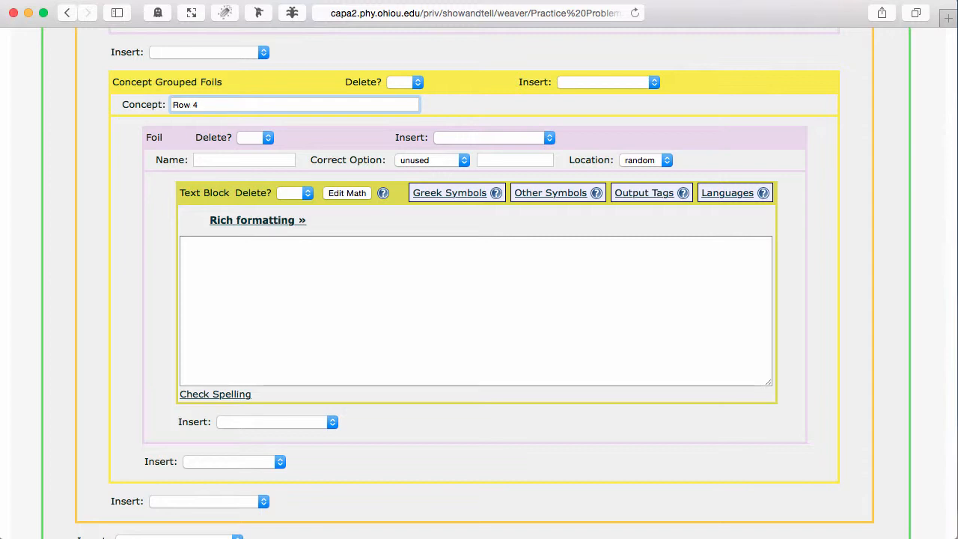
Name the first foil in the group foil5, set its correct option to Row 4, and enter the text Xenon.
{"action": "left_click", "coordinate": [216, 157]}
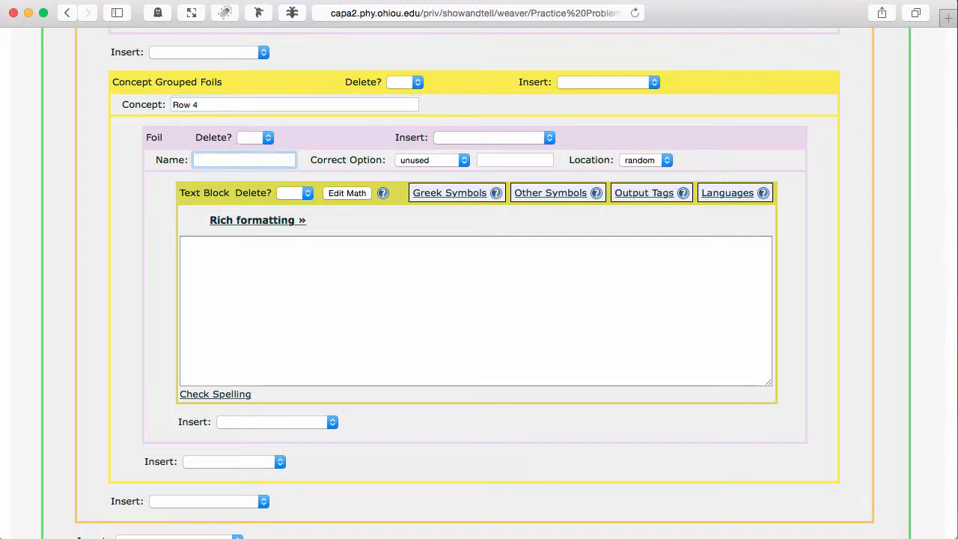
{"action": "type", "text": "foil5"}
{"action": "left_click", "coordinate": [426, 160]}
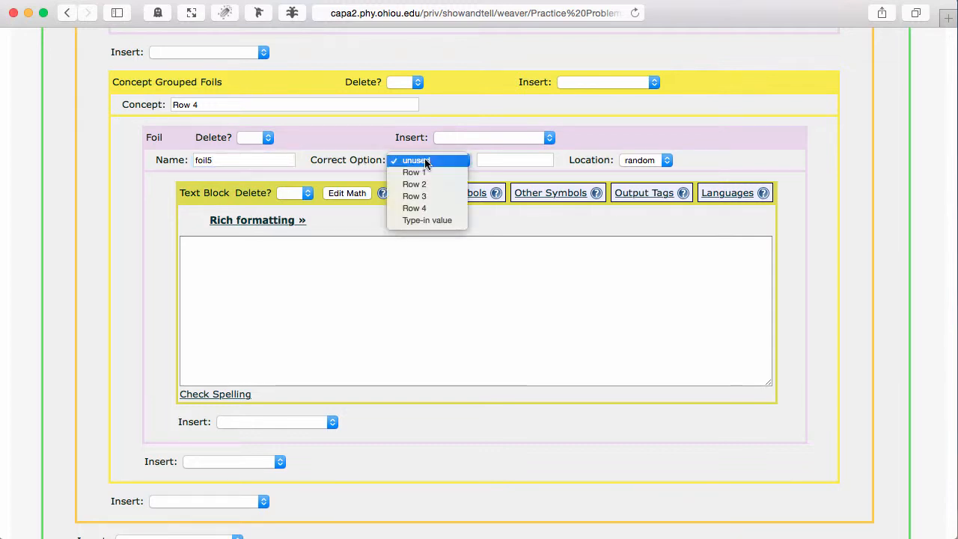
{"action": "left_click", "coordinate": [425, 209]}
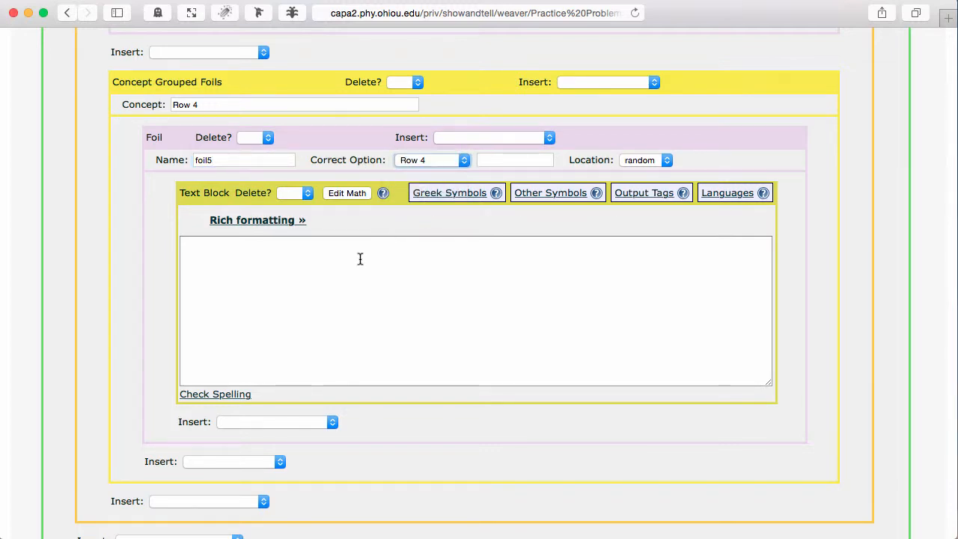
{"action": "left_click", "coordinate": [352, 266]}
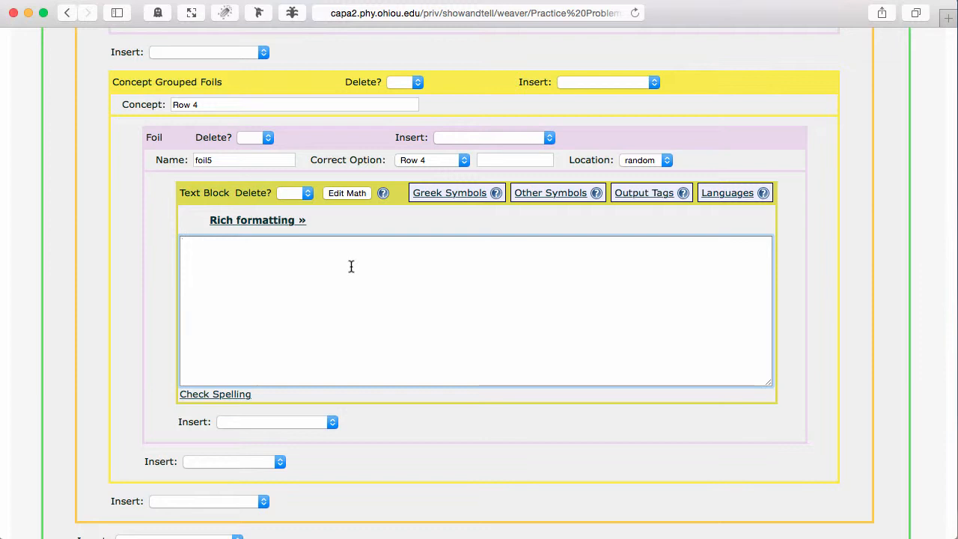
{"action": "type", "text": "xenon"}
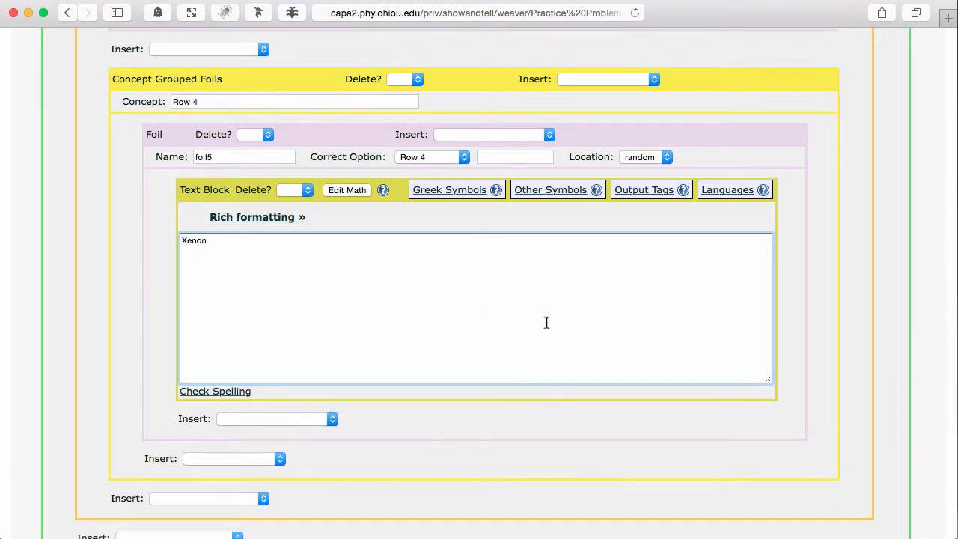
Insert another option response foil into the concept group and save the problem for further editing.
{"action": "scroll", "coordinate": [545, 322], "scroll_direction": "down", "scroll_amount": 2}
{"action": "left_click", "coordinate": [272, 409]}
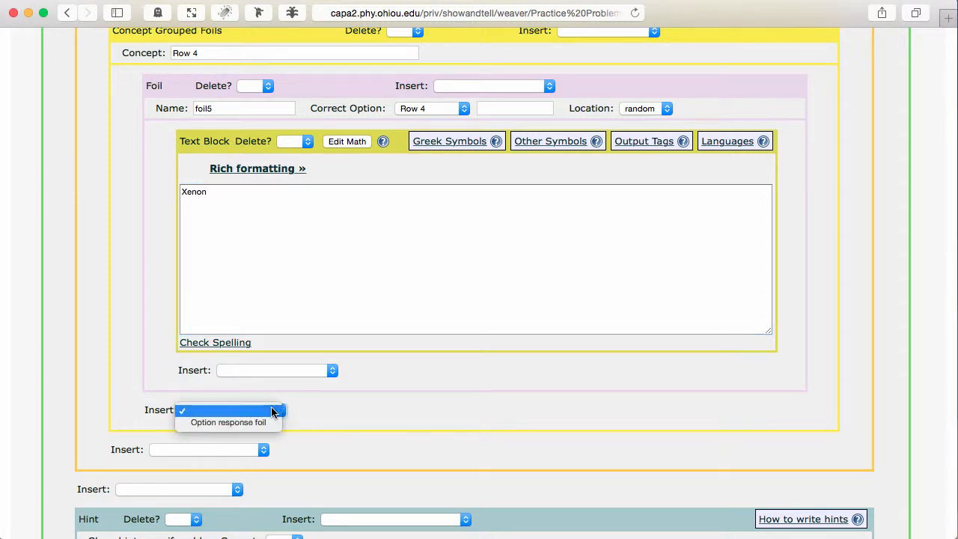
{"action": "left_click", "coordinate": [263, 423]}
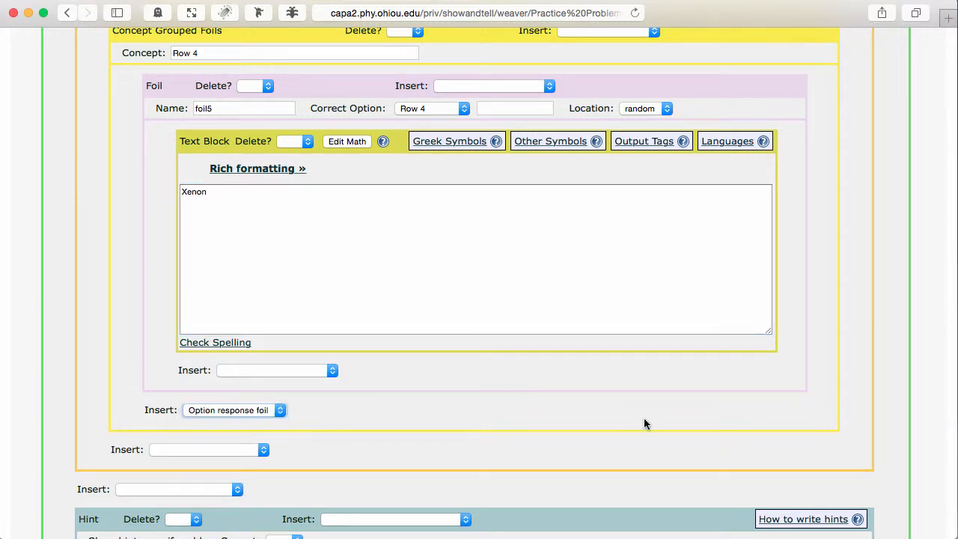
{"action": "scroll", "coordinate": [643, 418], "scroll_direction": "down", "scroll_amount": 1}
{"action": "scroll", "coordinate": [644, 424], "scroll_direction": "down", "scroll_amount": 6}
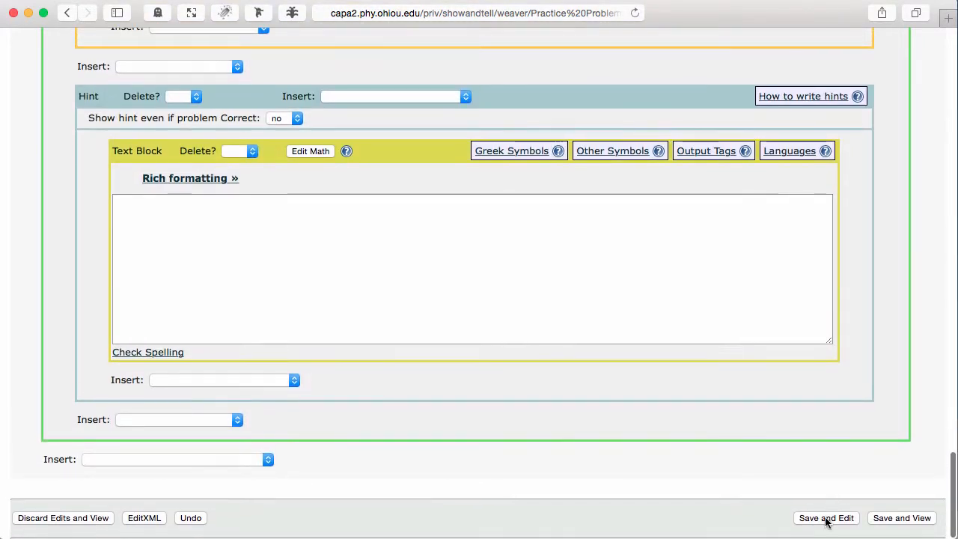
{"action": "left_click", "coordinate": [825, 518]}
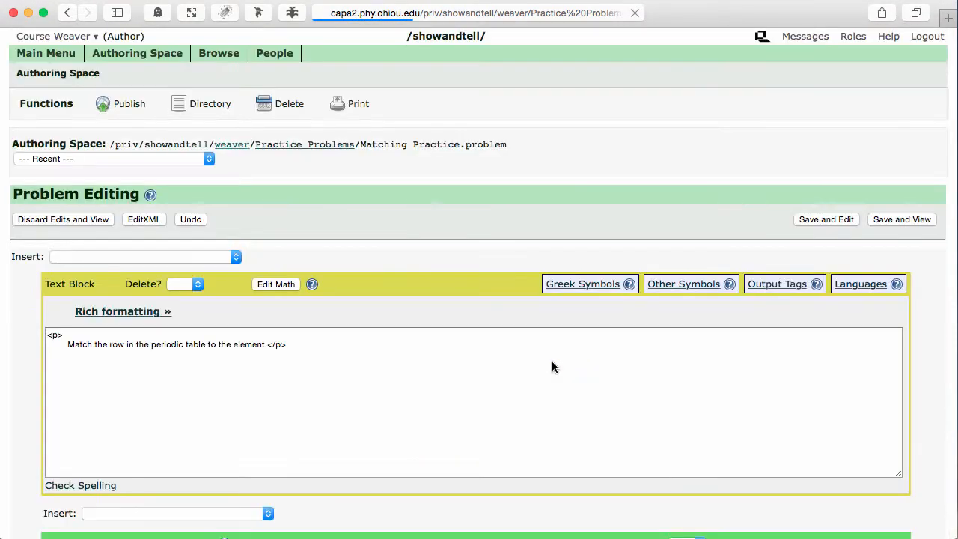
Name the new foil foil6, set its correct option to Row 4, and enter the text Tin.
{"action": "scroll", "coordinate": [552, 366], "scroll_direction": "down", "scroll_amount": 20}
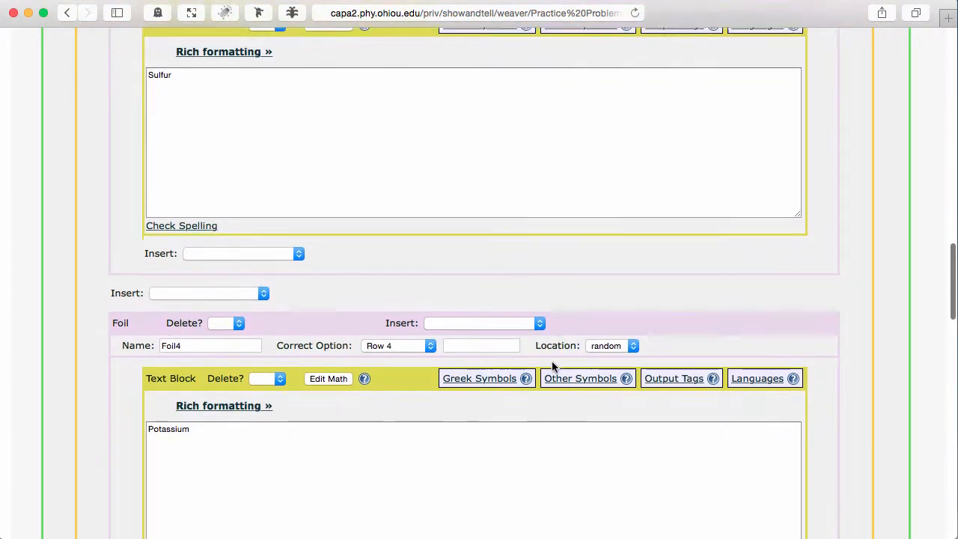
{"action": "scroll", "coordinate": [552, 367], "scroll_direction": "down", "scroll_amount": 8}
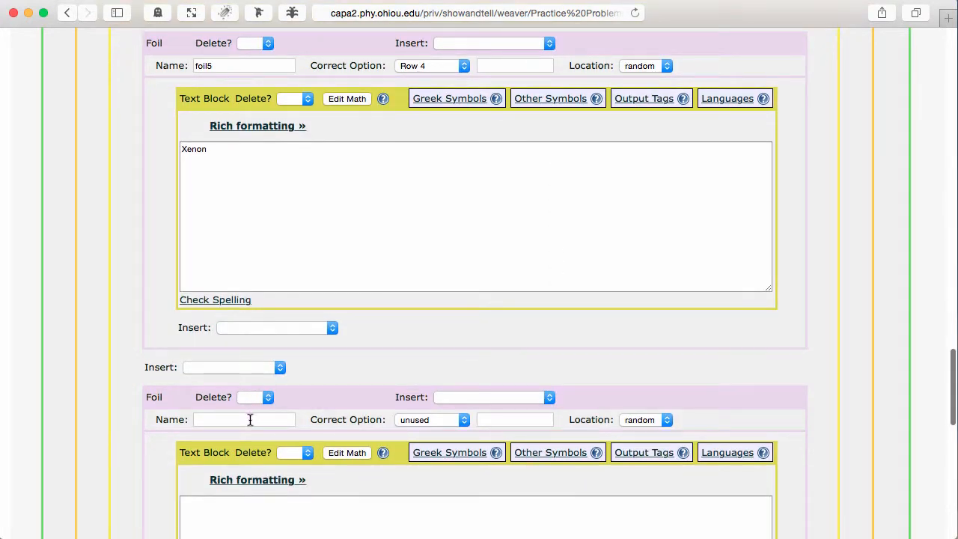
{"action": "left_click", "coordinate": [250, 420]}
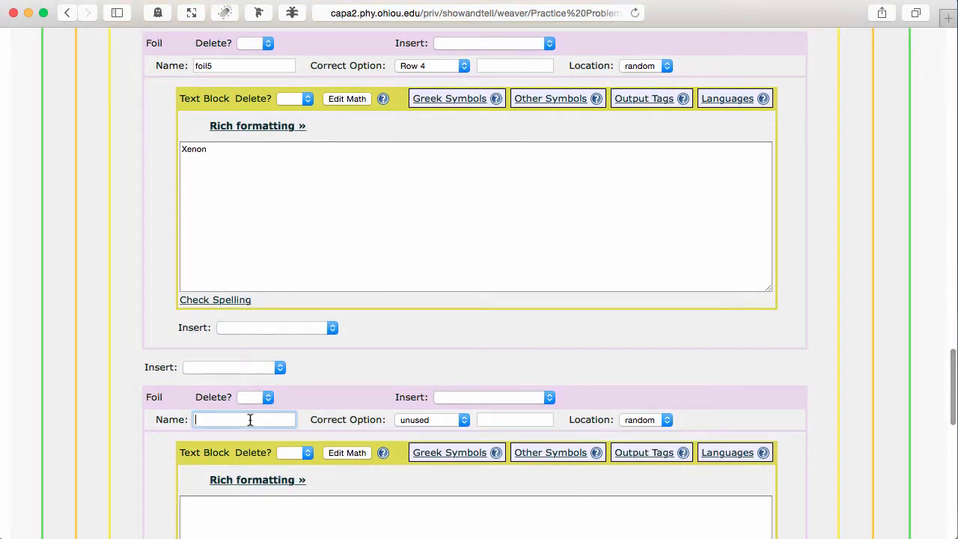
{"action": "type", "text": "foil6"}
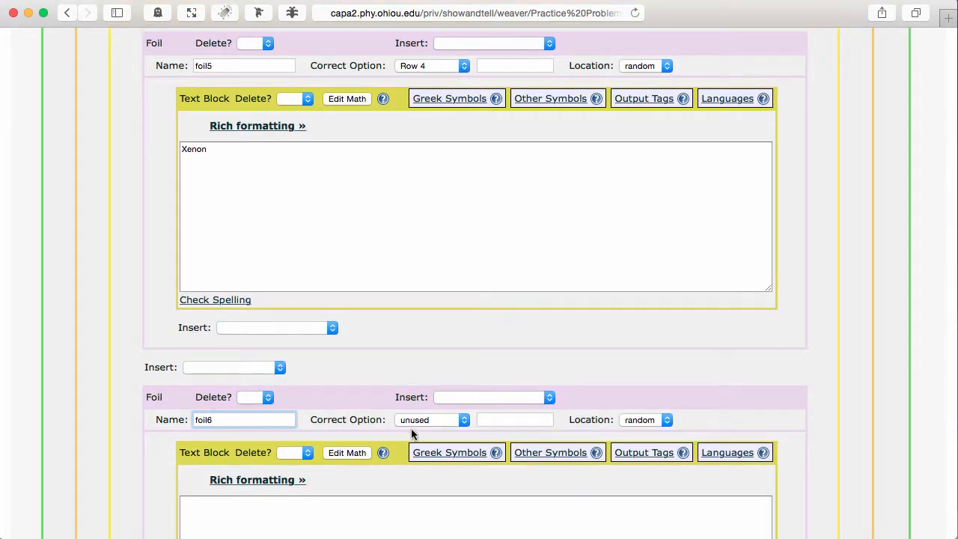
{"action": "left_click", "coordinate": [437, 421]}
{"action": "left_click", "coordinate": [408, 464]}
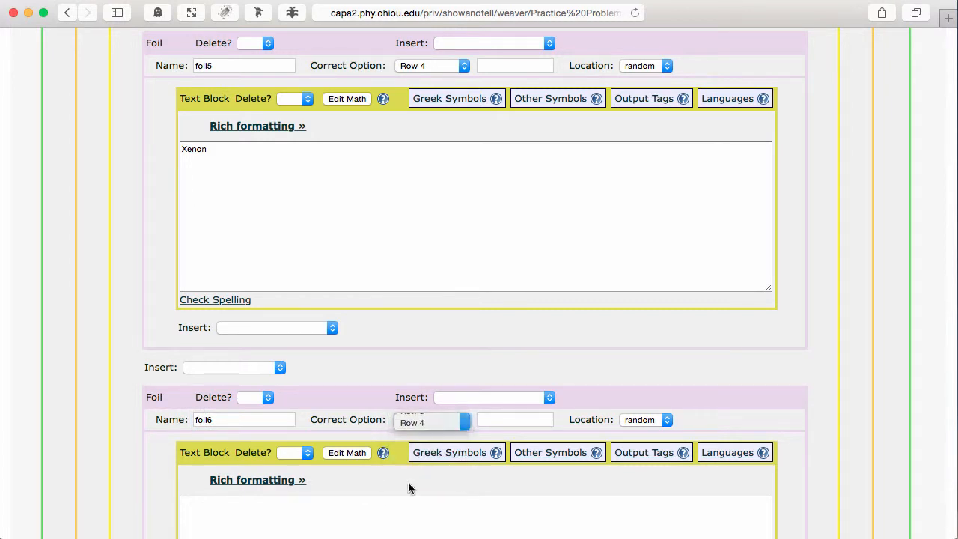
{"action": "left_click", "coordinate": [385, 502]}
{"action": "scroll", "coordinate": [385, 502], "scroll_direction": "down", "scroll_amount": 3}
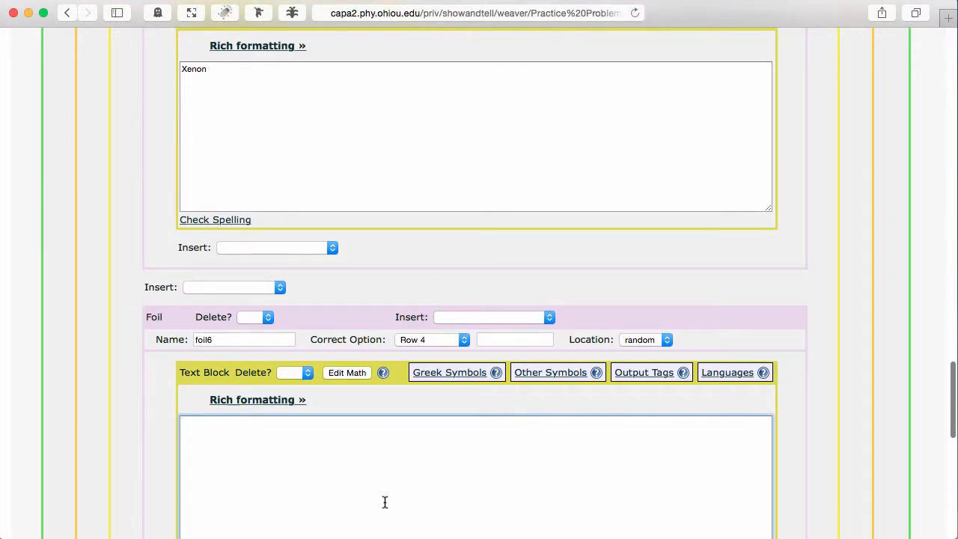
{"action": "type", "text": "Tin"}
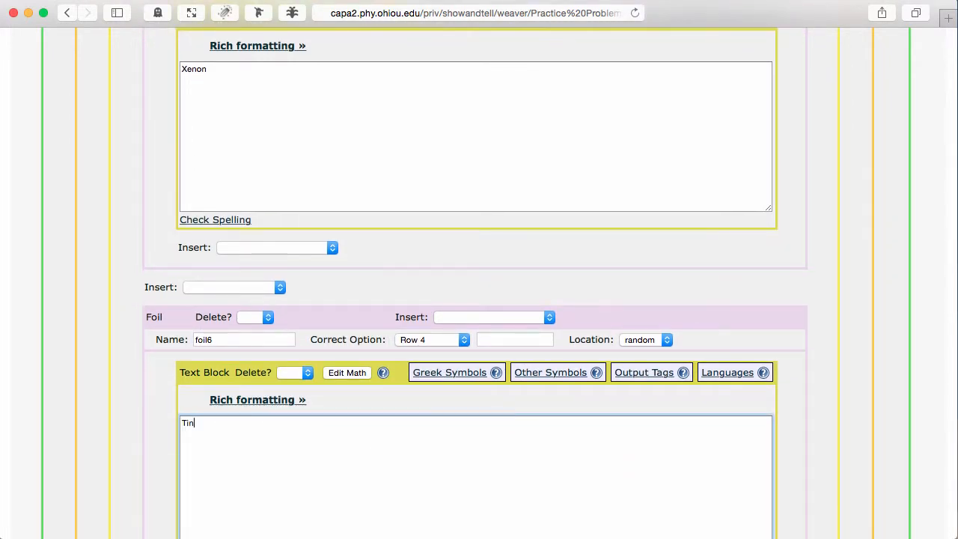
Save and view the problem.
{"action": "scroll", "coordinate": [580, 473], "scroll_direction": "down", "scroll_amount": 10}
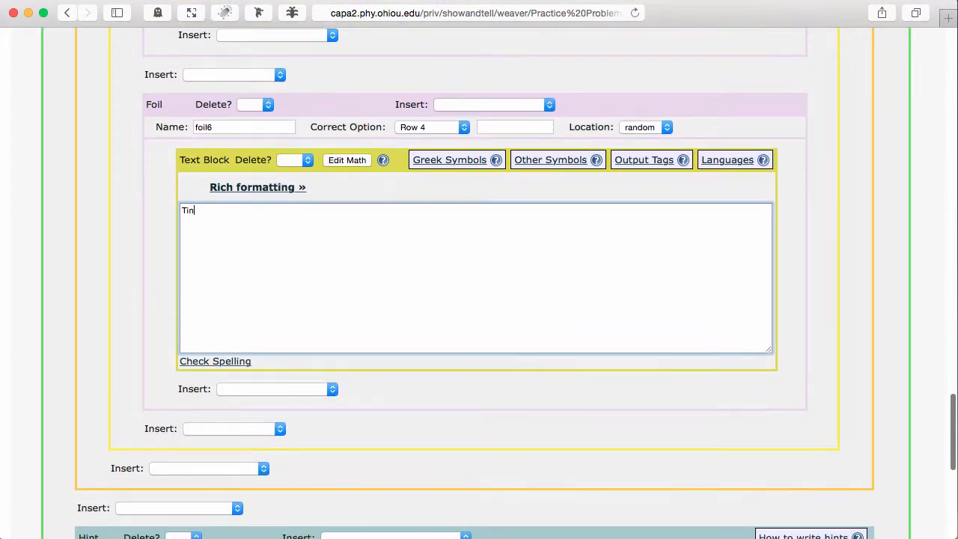
{"action": "scroll", "coordinate": [580, 473], "scroll_direction": "down", "scroll_amount": 5}
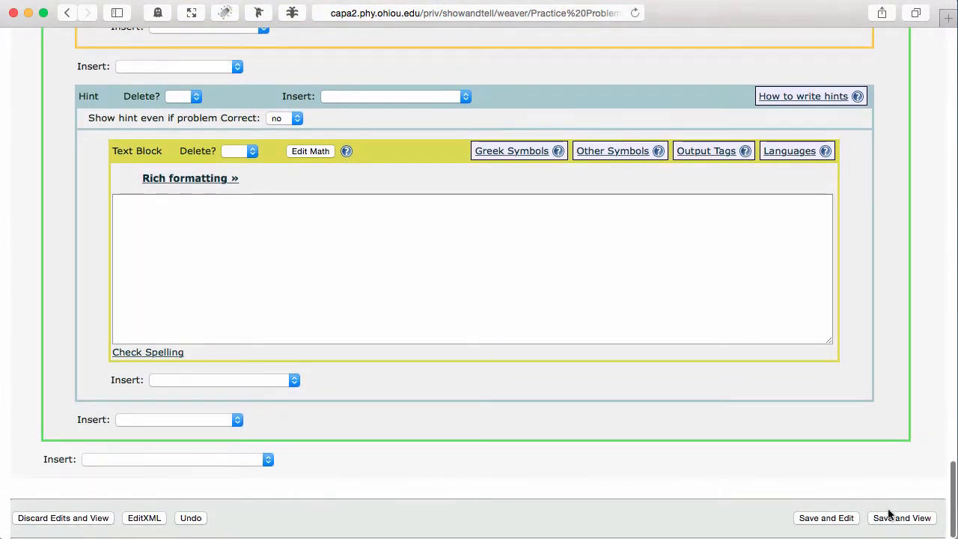
{"action": "left_click", "coordinate": [897, 517]}
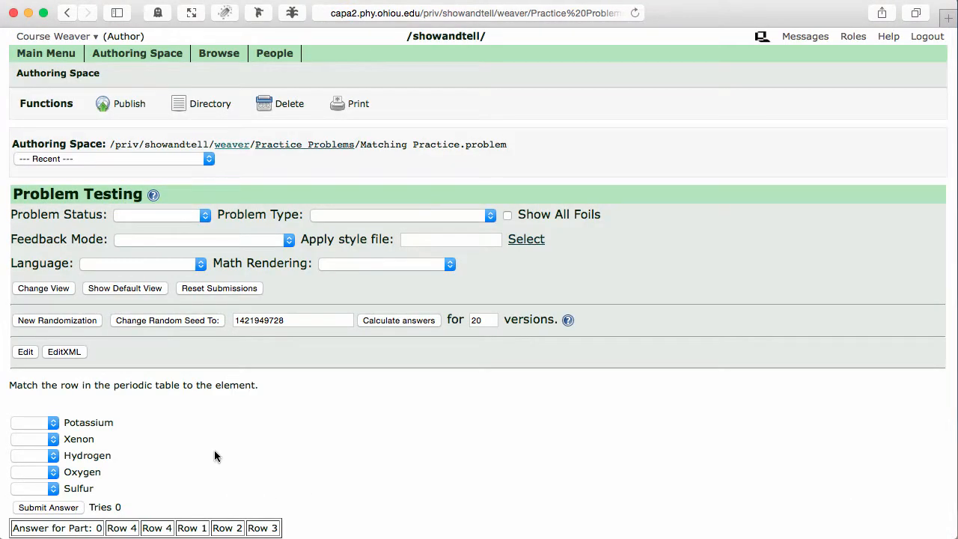
Inspect the answer choices and generate several new randomizations of the problem.
{"action": "left_click", "coordinate": [52, 442]}
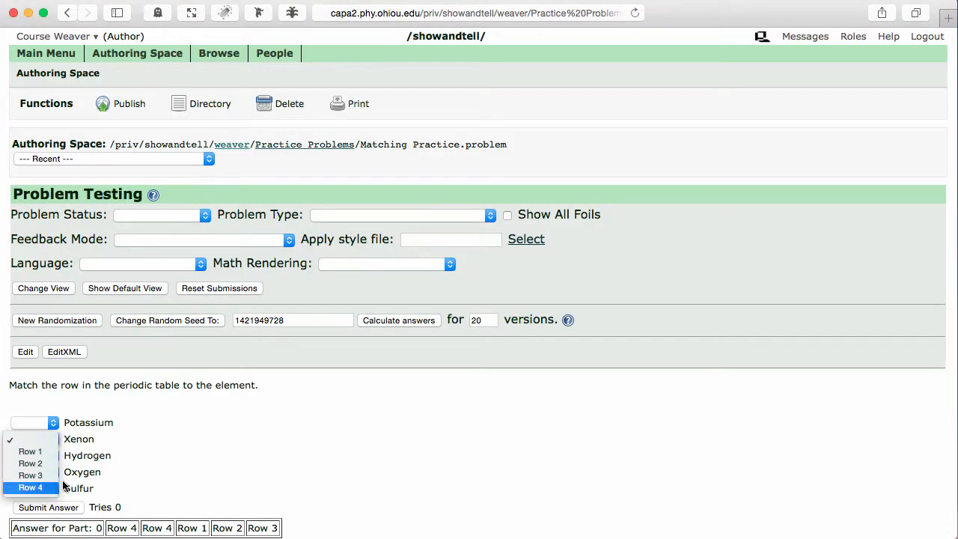
{"action": "left_click", "coordinate": [94, 358]}
{"action": "left_click", "coordinate": [66, 321]}
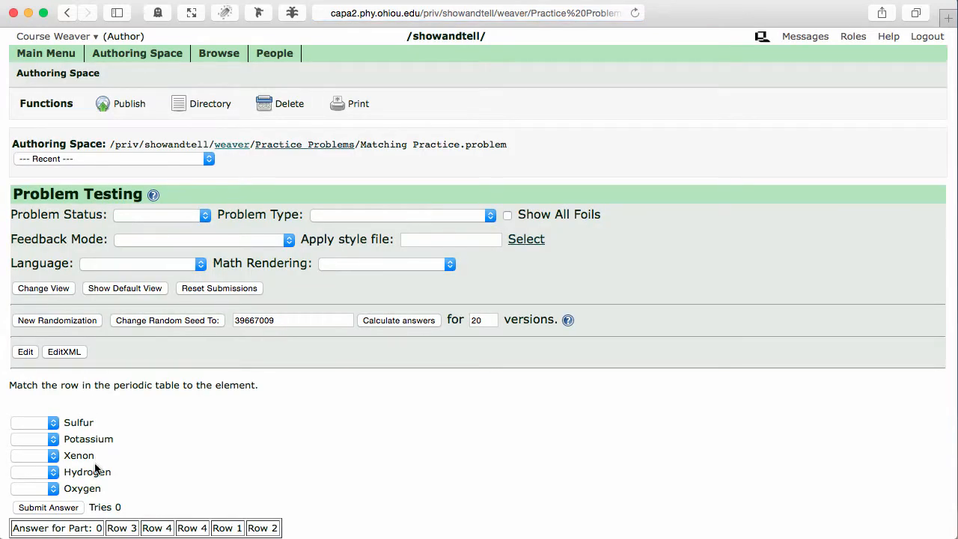
{"action": "left_click", "coordinate": [67, 321]}
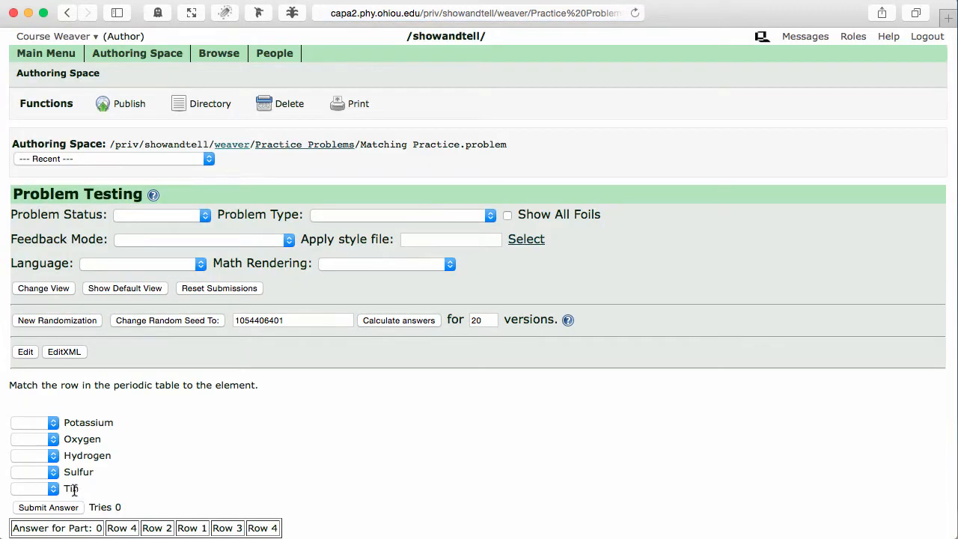
{"action": "left_click", "coordinate": [53, 488]}
{"action": "left_click", "coordinate": [103, 390]}
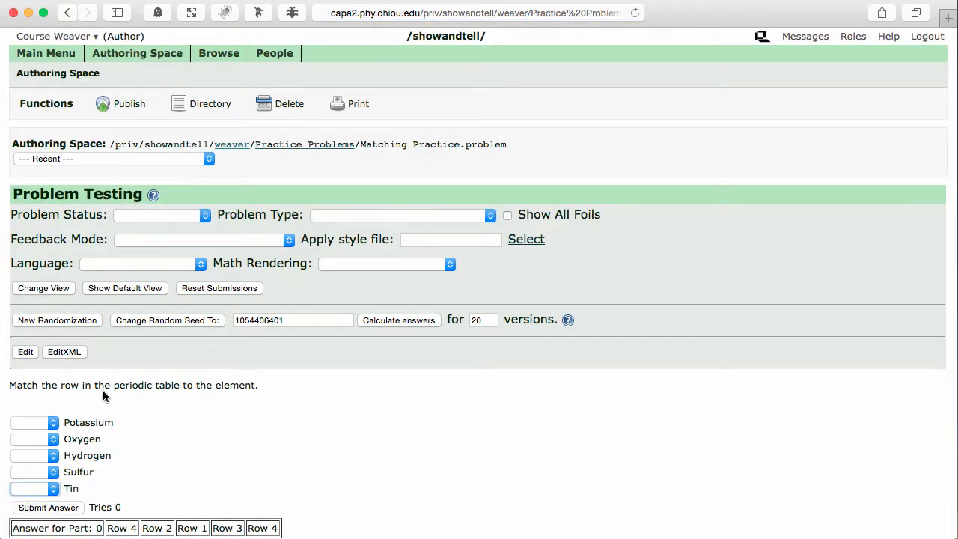
{"action": "left_click", "coordinate": [58, 320]}
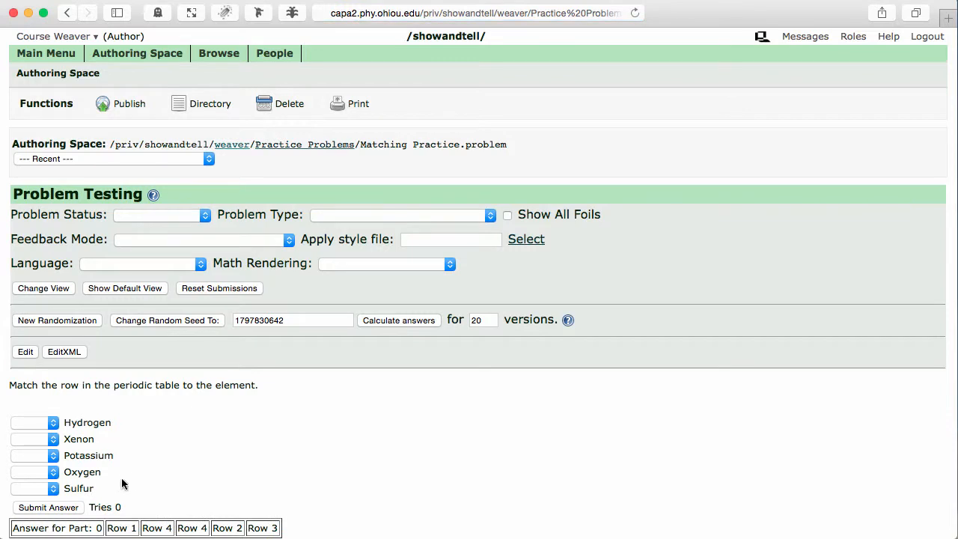